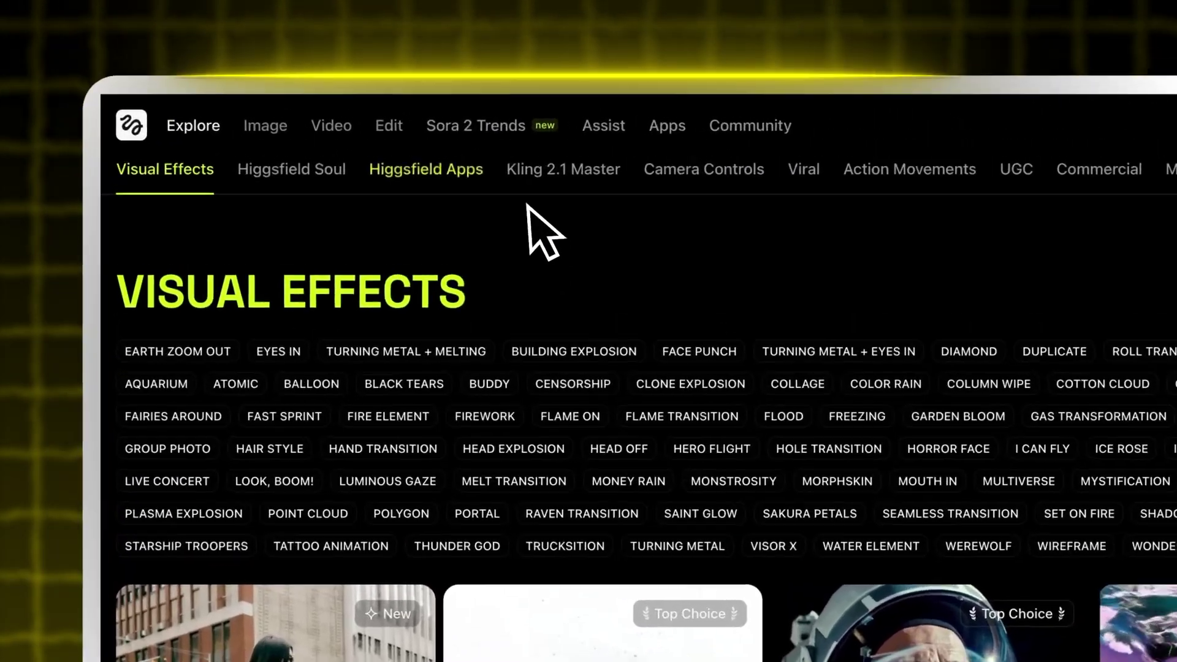
# Replay the 4 VIDEO COMPONENTS motion-graphic result generated with Google Veo 3.1
pyautogui.moveTo(343, 132)
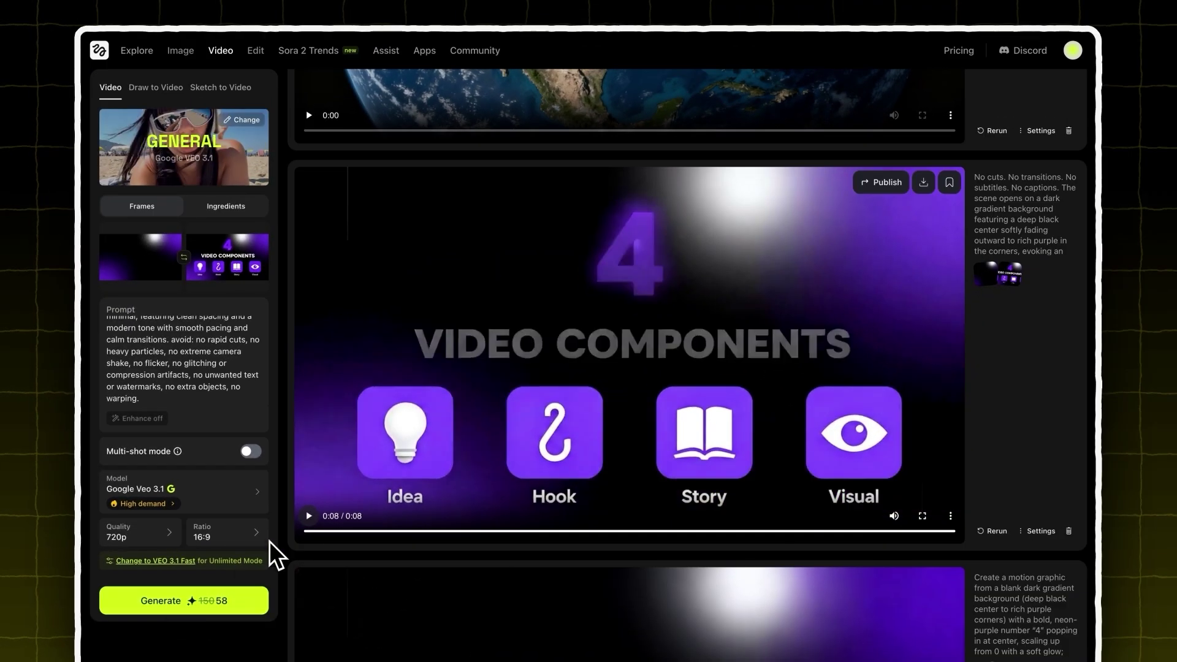
pyautogui.click(309, 516)
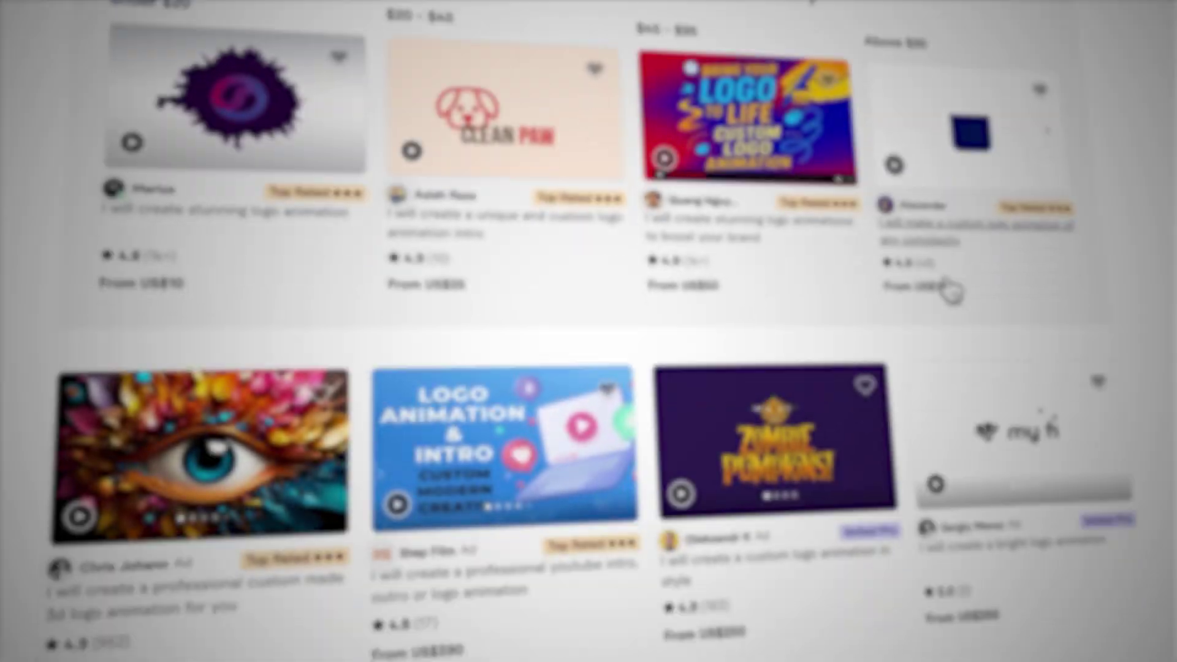
# Scroll through the Fiverr logo animation gigs to compare offers and starting prices
pyautogui.scroll(-5, 956, 289)
pyautogui.scroll(-3, 969, 289)
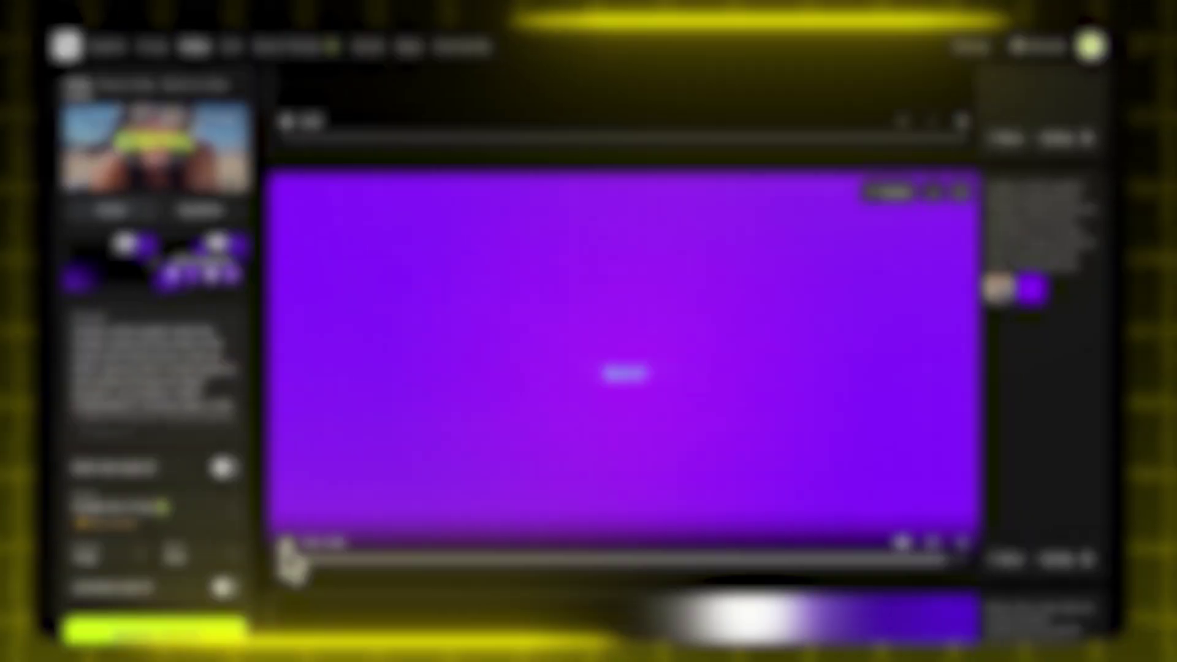
pyautogui.click(283, 543)
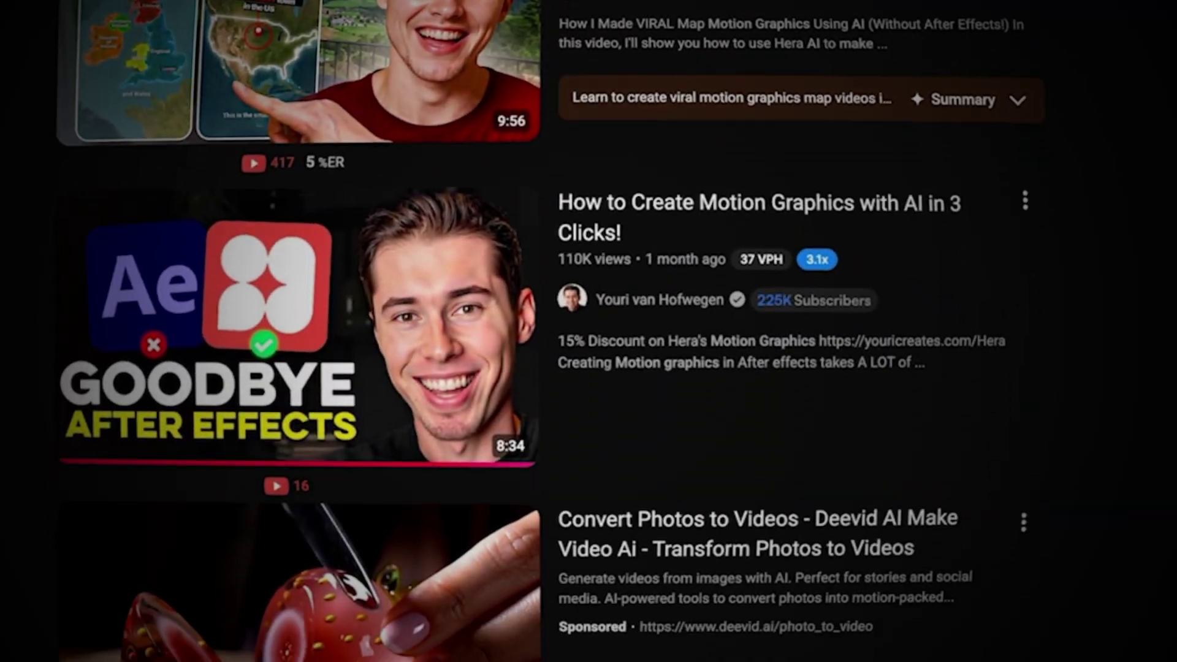
pyautogui.scroll(-5, 588, 367)
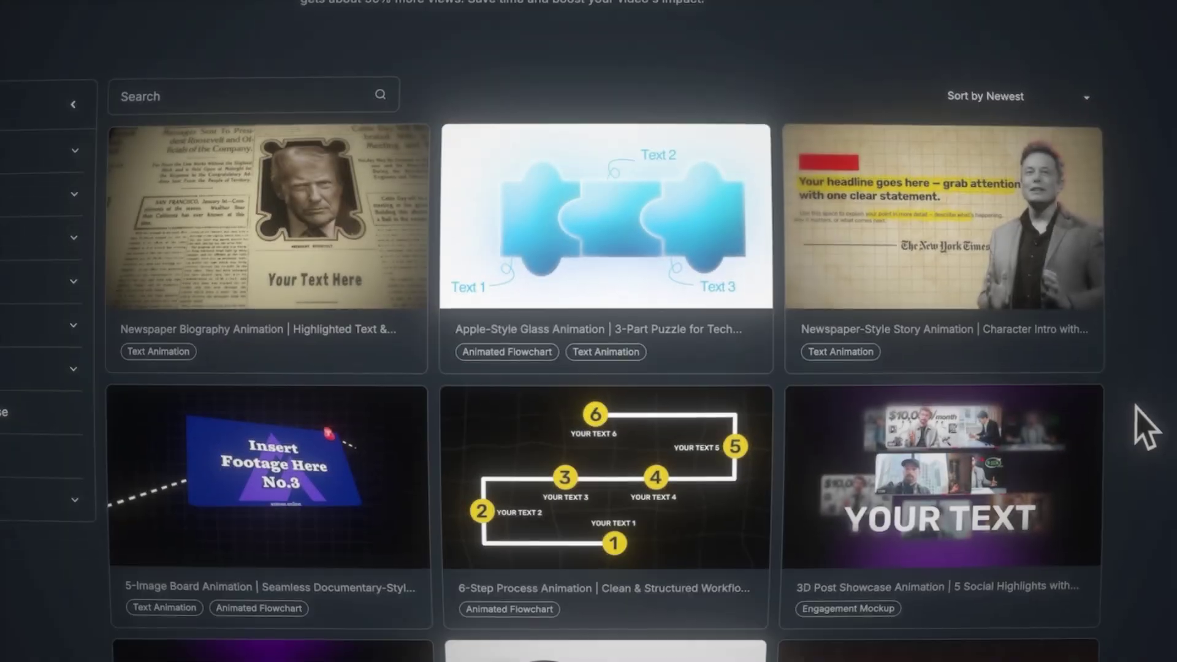
# Scroll further down the AutoAE template gallery sorted by Newest
pyautogui.scroll(-4, 1135, 421)
pyautogui.scroll(-8, 1161, 429)
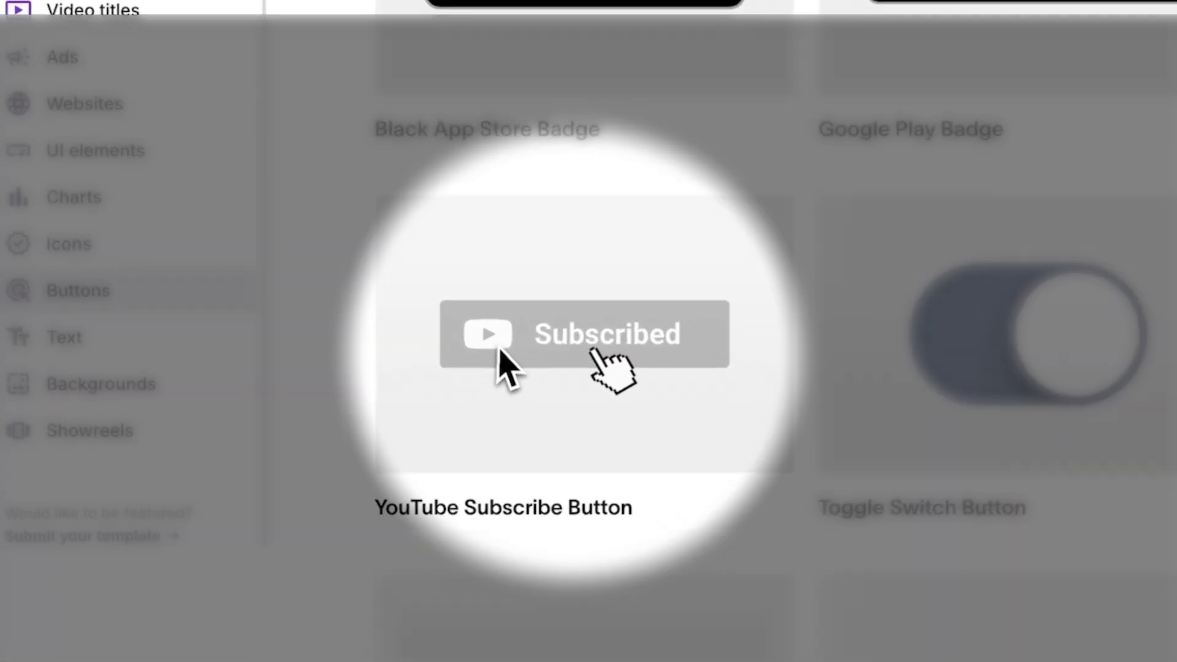
# Open the YouTube Subscribe Button template from Jitter's Buttons category in the editor
pyautogui.click(593, 399)
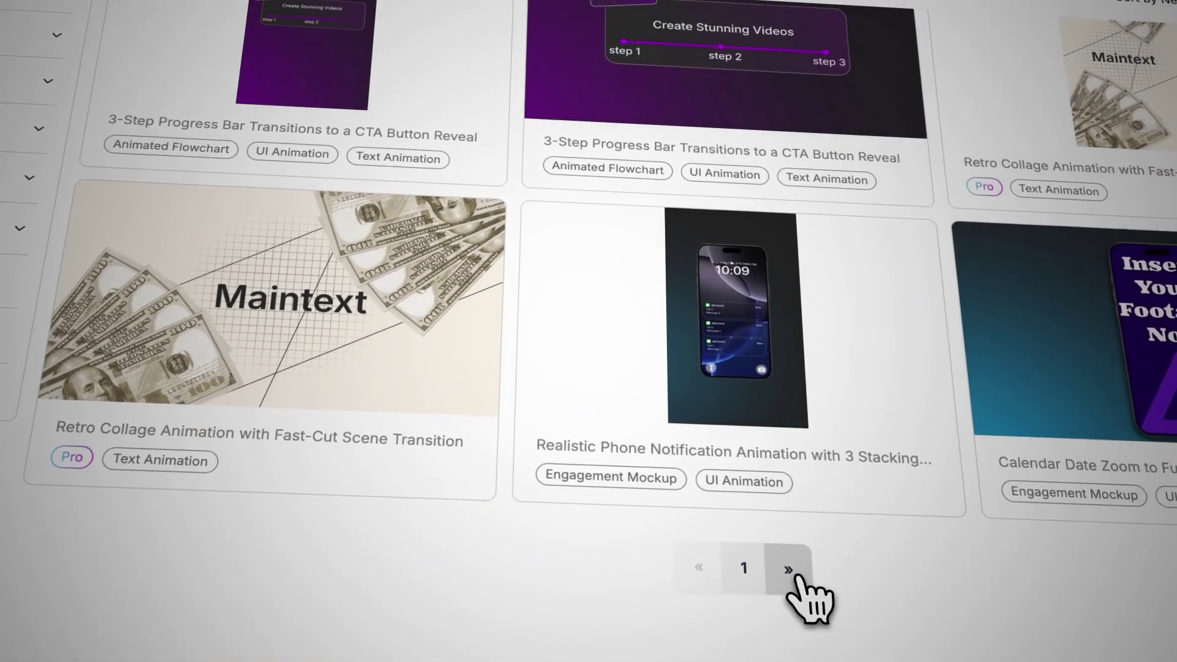
# On the next AutoAE template page, view the Tech-Style Chapter Animation preview screenshot
pyautogui.click(788, 569)
pyautogui.scroll(-5, 814, 597)
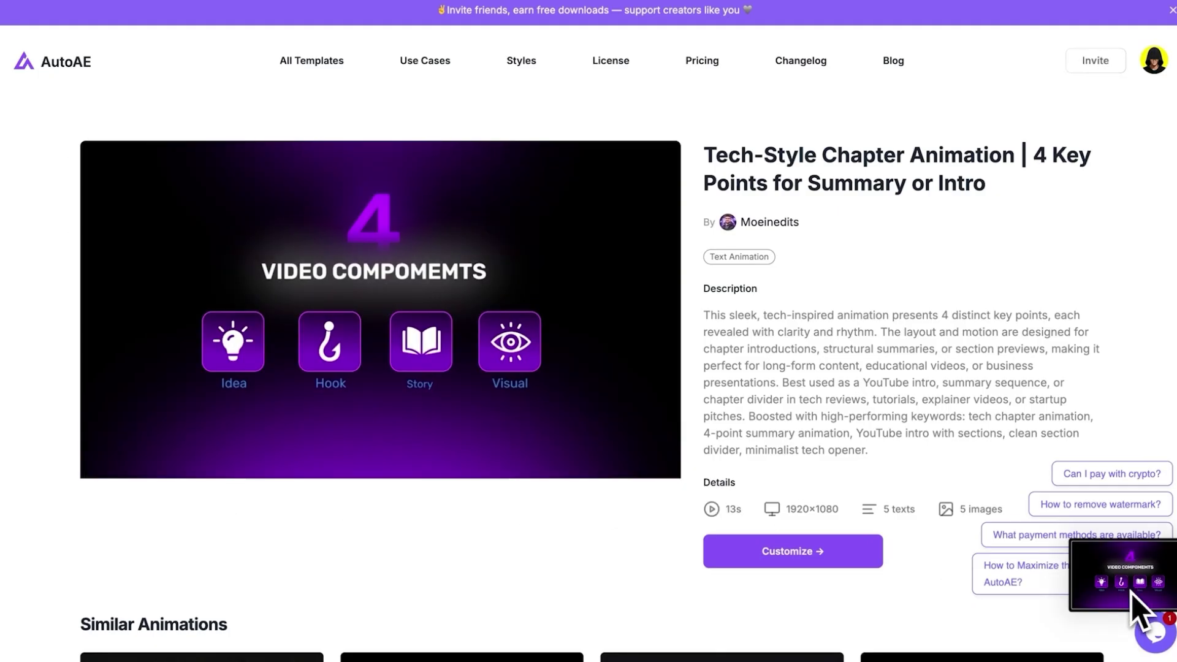
pyautogui.click(1131, 593)
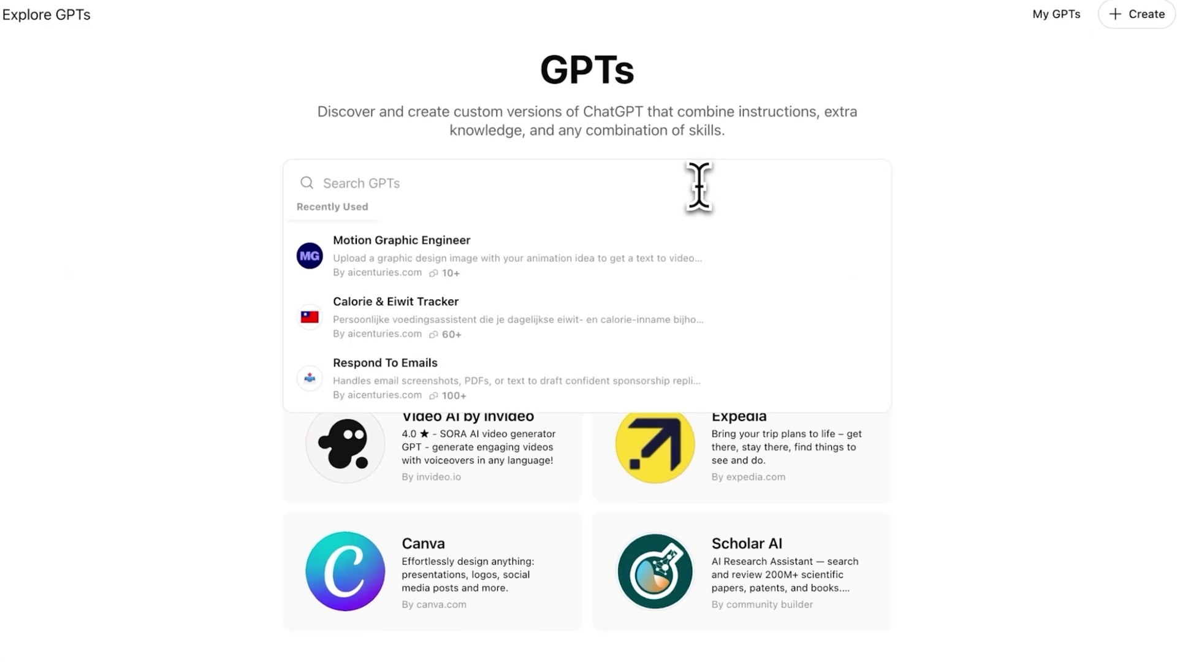
# Search Explore GPTs for 'image recreation pro'
pyautogui.write('image recreation pro')
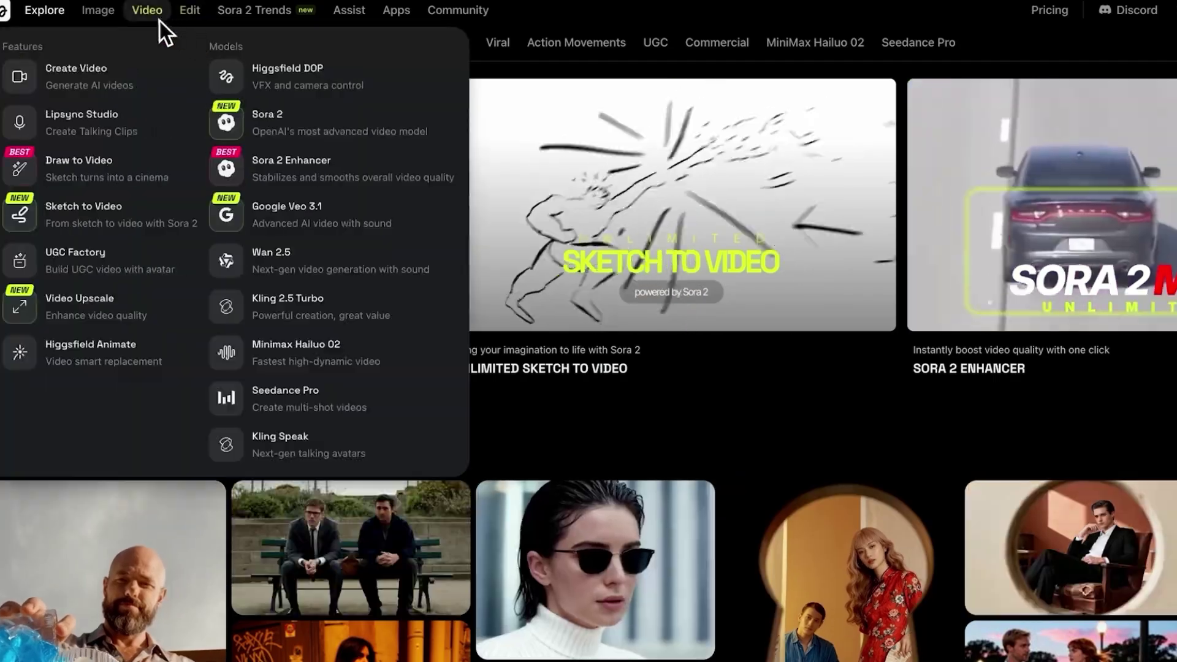
# Enlarge and compare three 4 VIDEO COMPONENTS renders to find the correctly spelled one
pyautogui.moveTo(252, 104)
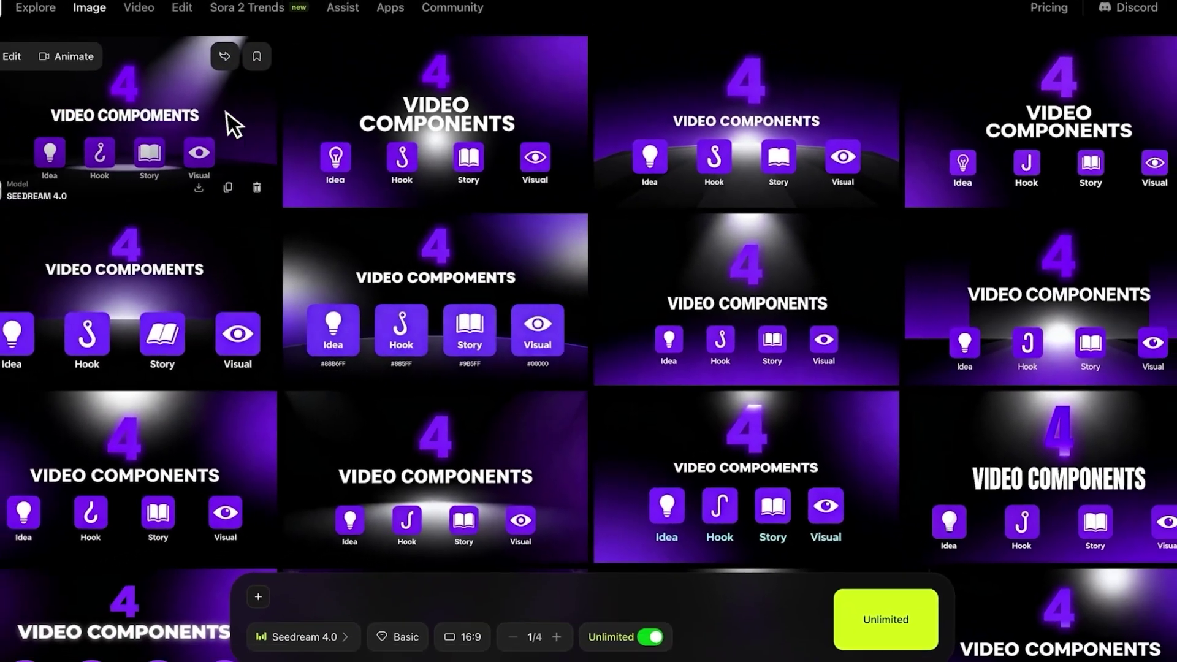
pyautogui.click(175, 119)
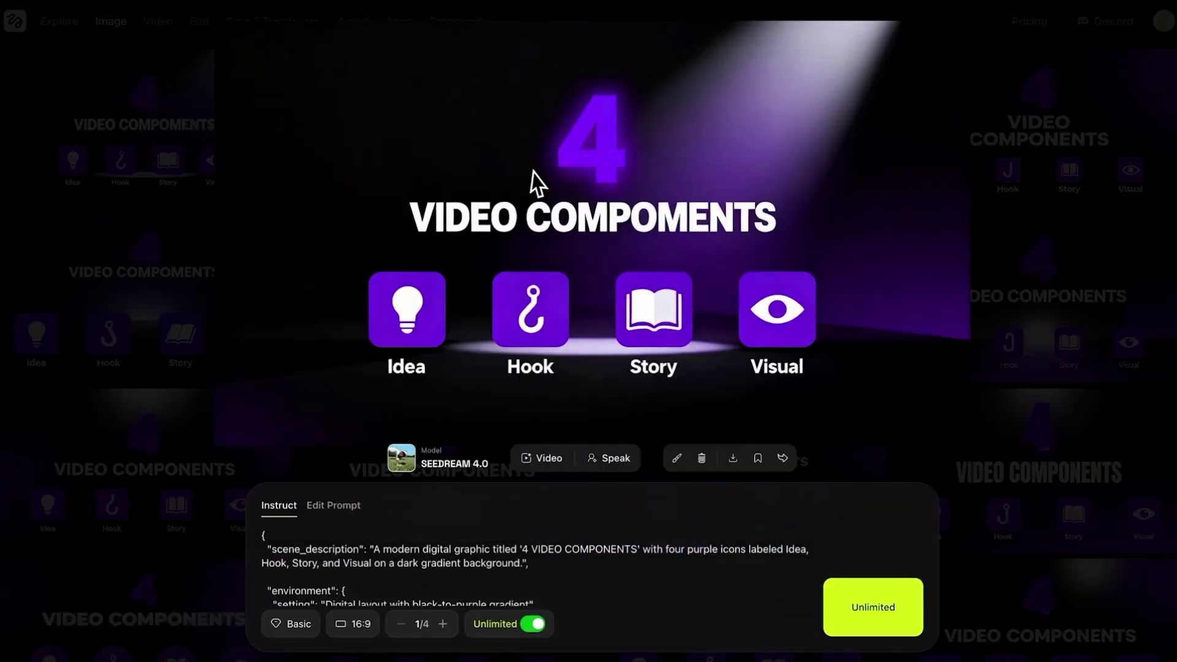
pyautogui.press('Escape')
pyautogui.click(762, 257)
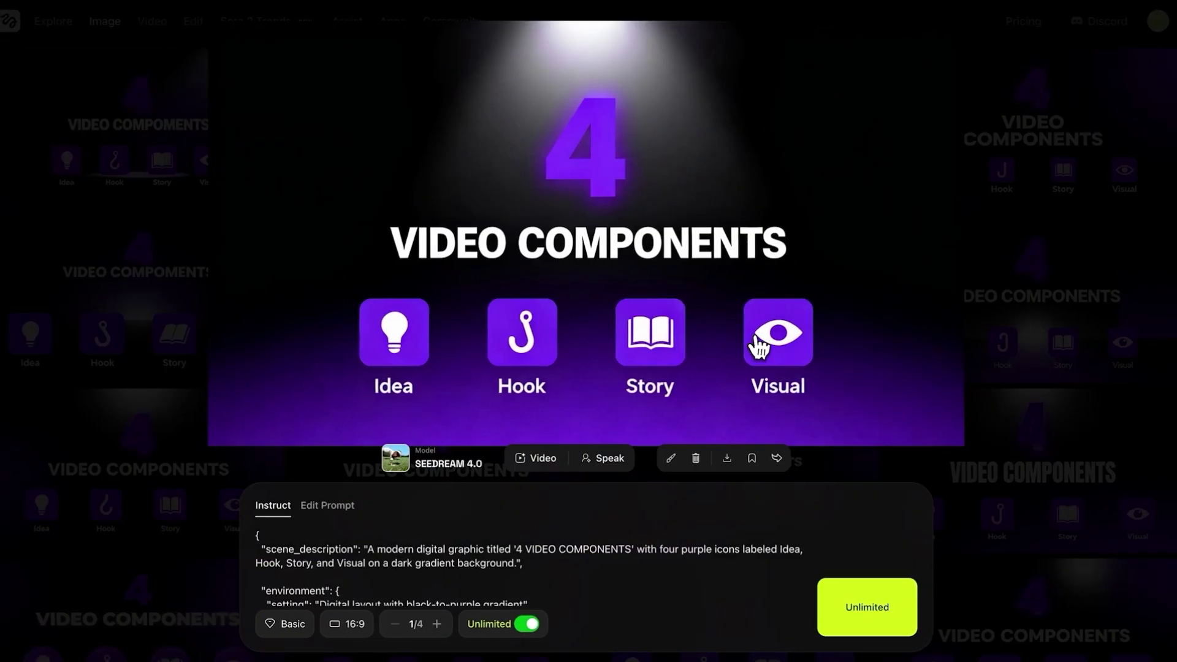
pyautogui.press('Escape')
pyautogui.click(1050, 524)
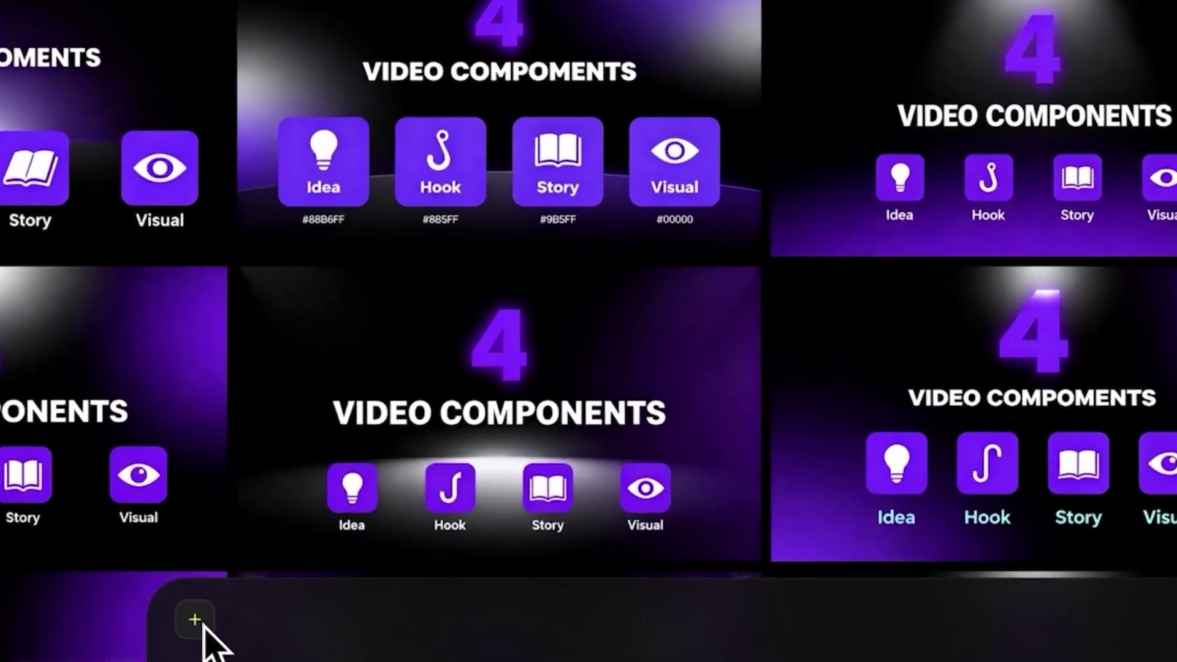
# Attach the 4 VIDEO COMPONENTS image and enter a prompt to delete all its elements
pyautogui.click(212, 635)
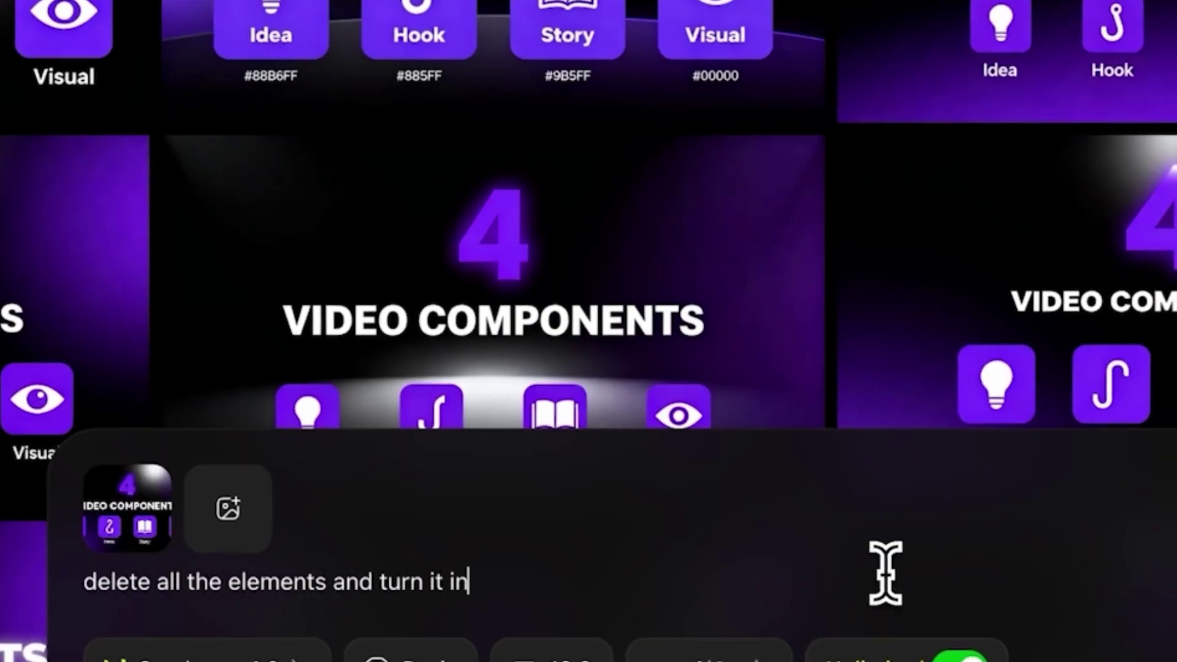
pyautogui.write('ound!')
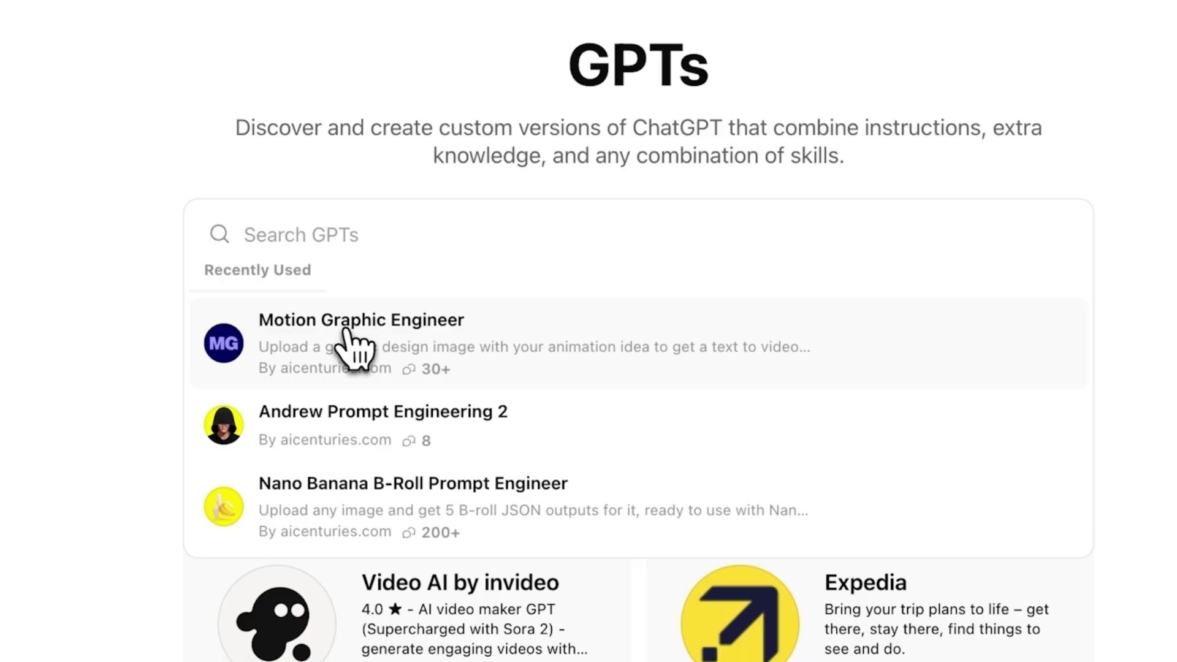
# Start a Motion Graphic Engineer chat and send the animation request with both frame images
pyautogui.click(487, 337)
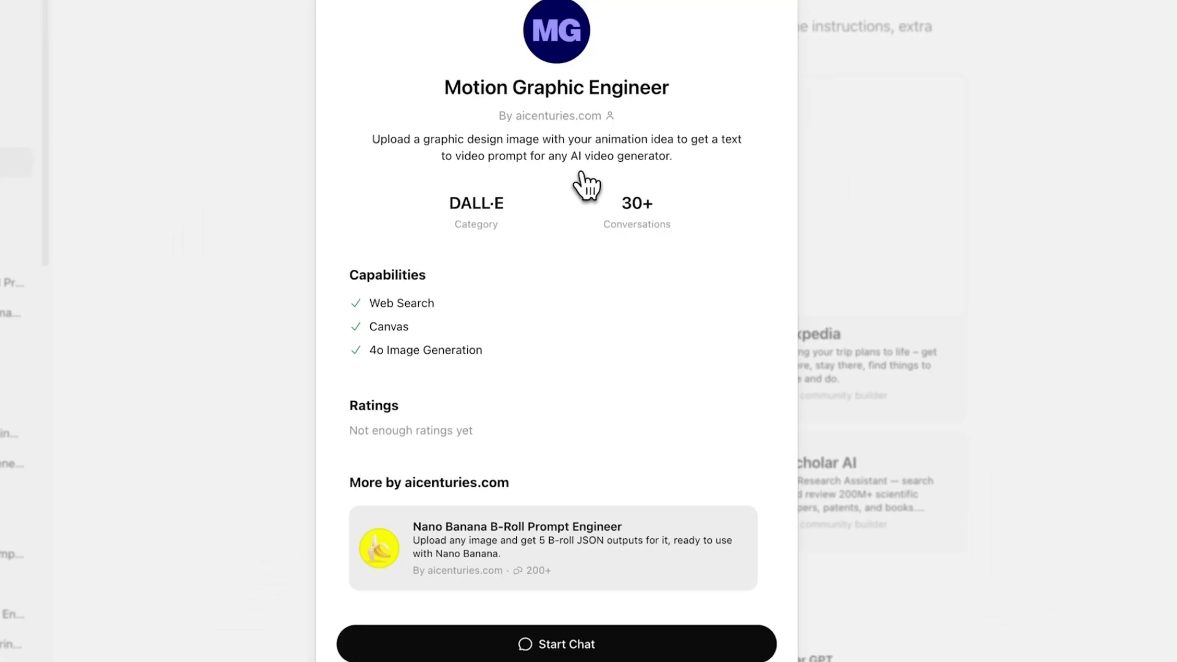
pyautogui.click(718, 631)
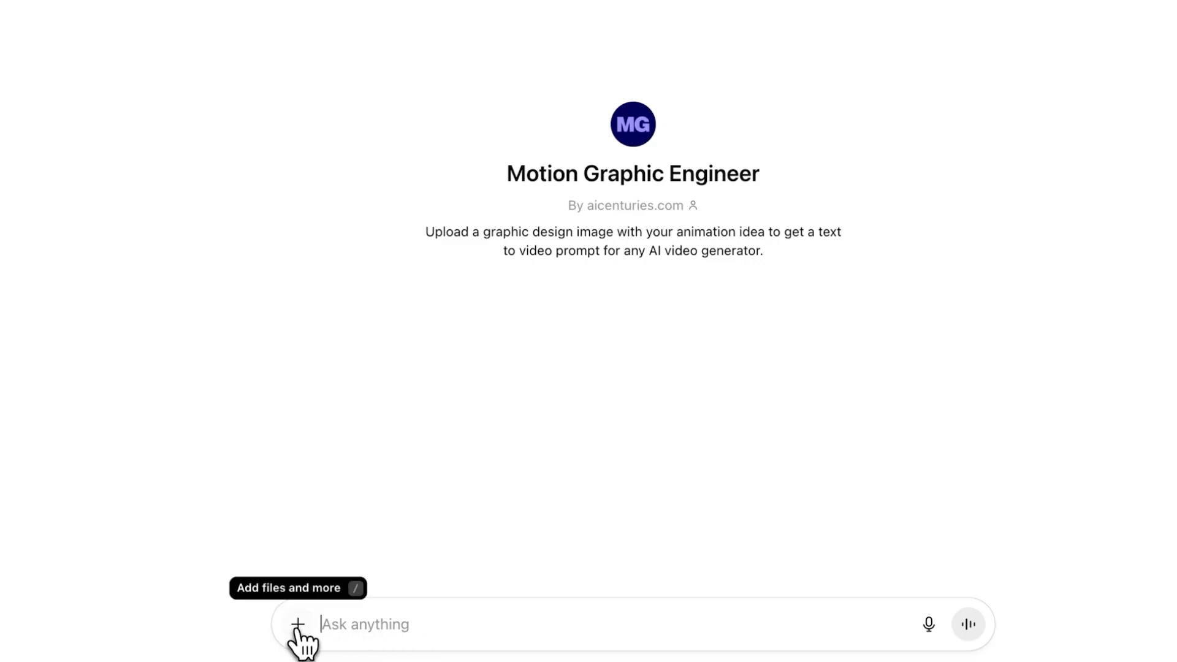
pyautogui.click(385, 582)
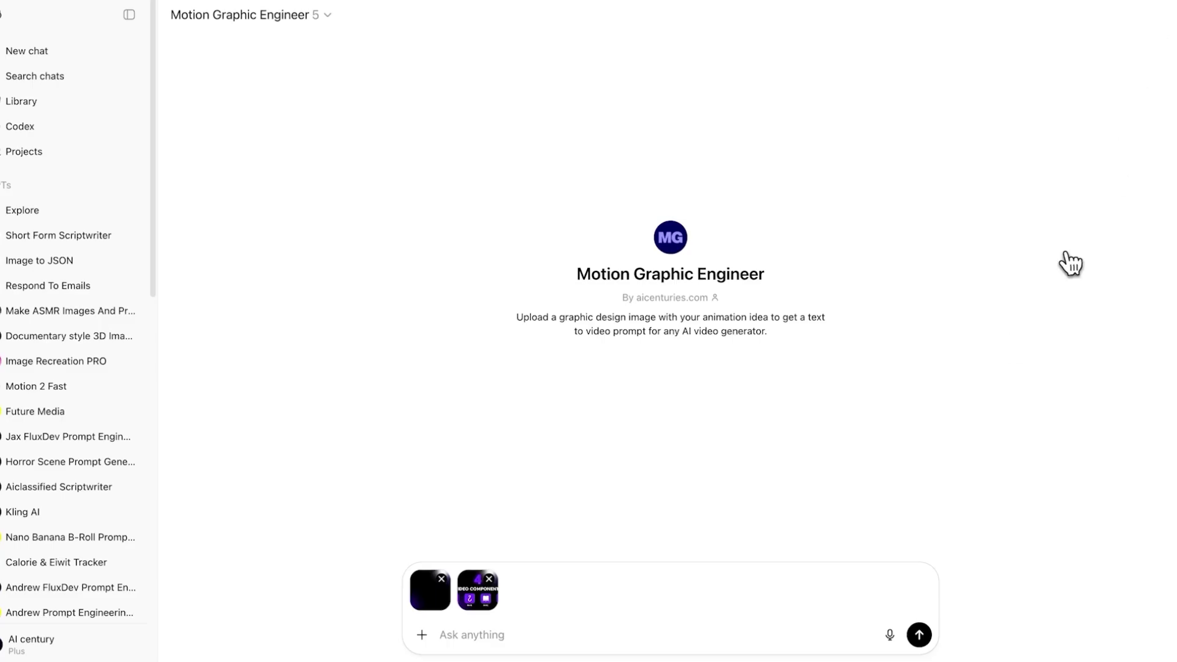
pyautogui.click(494, 608)
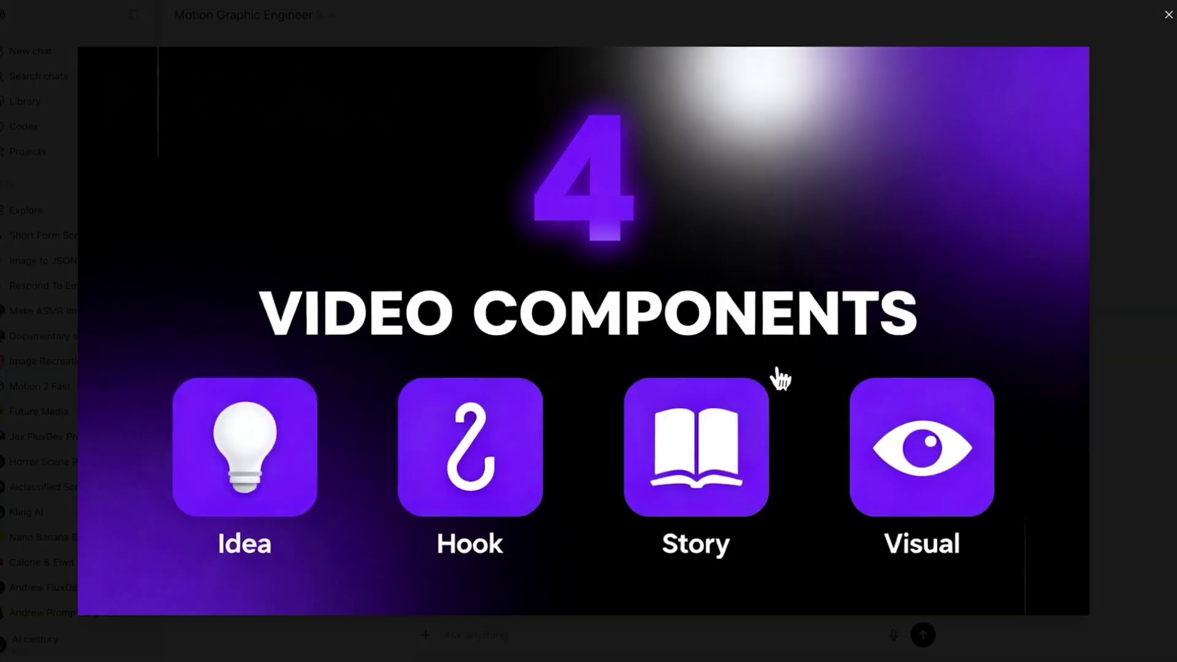
pyautogui.click(1166, 17)
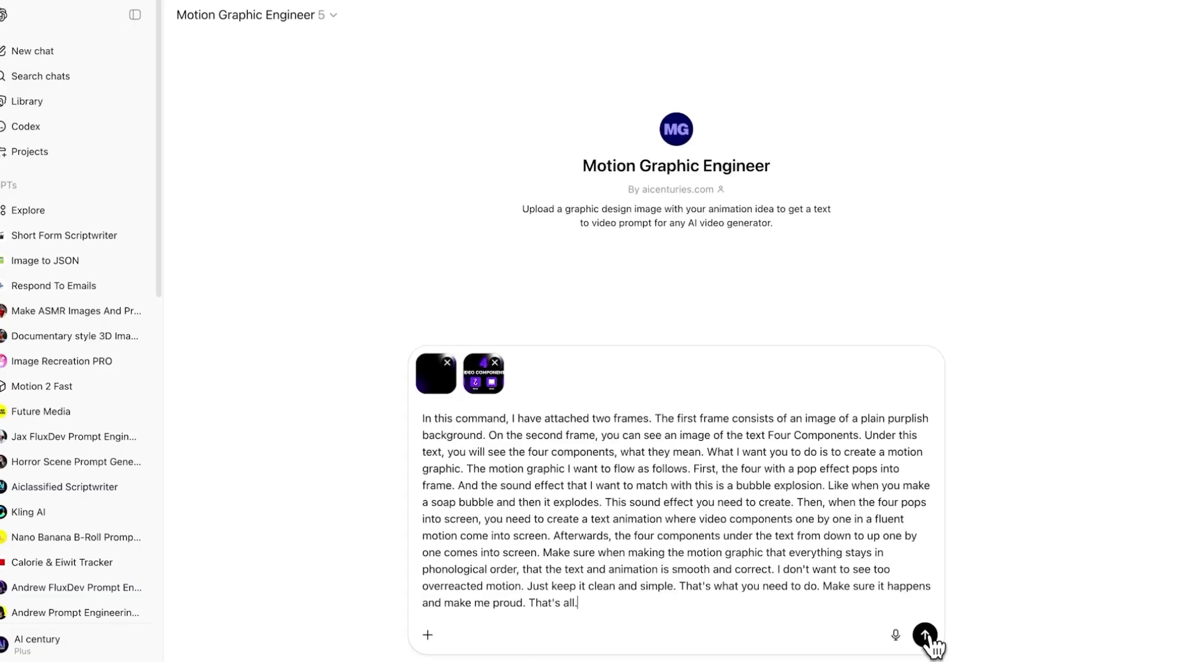
pyautogui.click(925, 636)
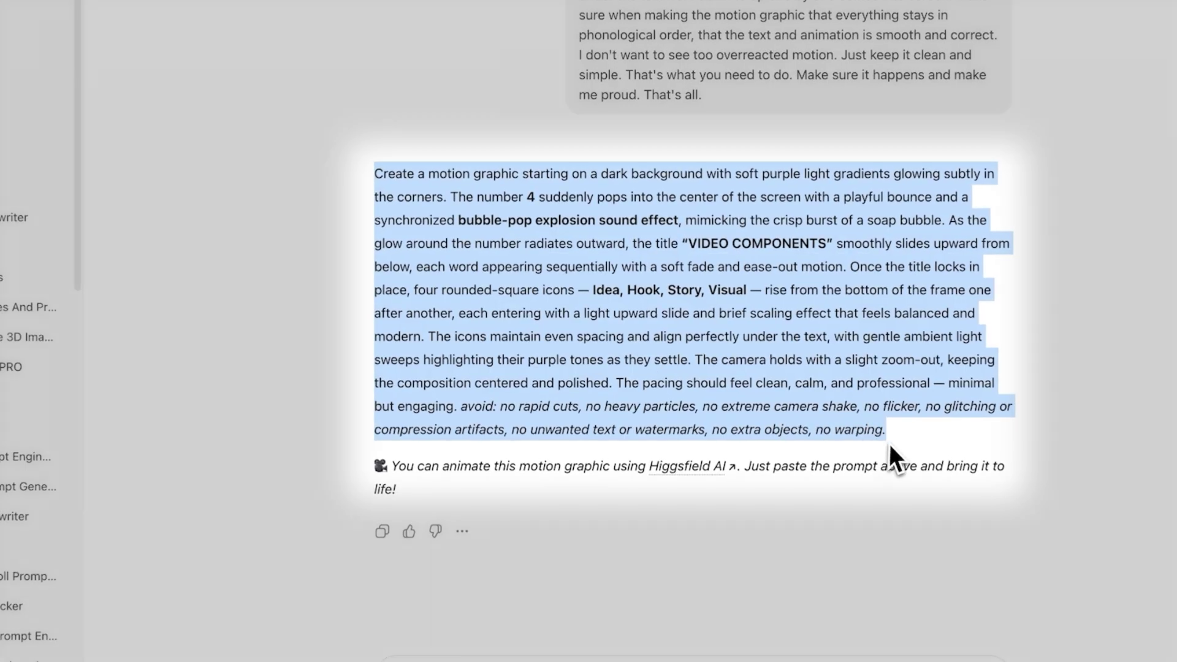
# Copy the returned motion-graphic prompt and follow the reply's Higgsfield AI link
pyautogui.rightClick(793, 347)
pyautogui.click(846, 385)
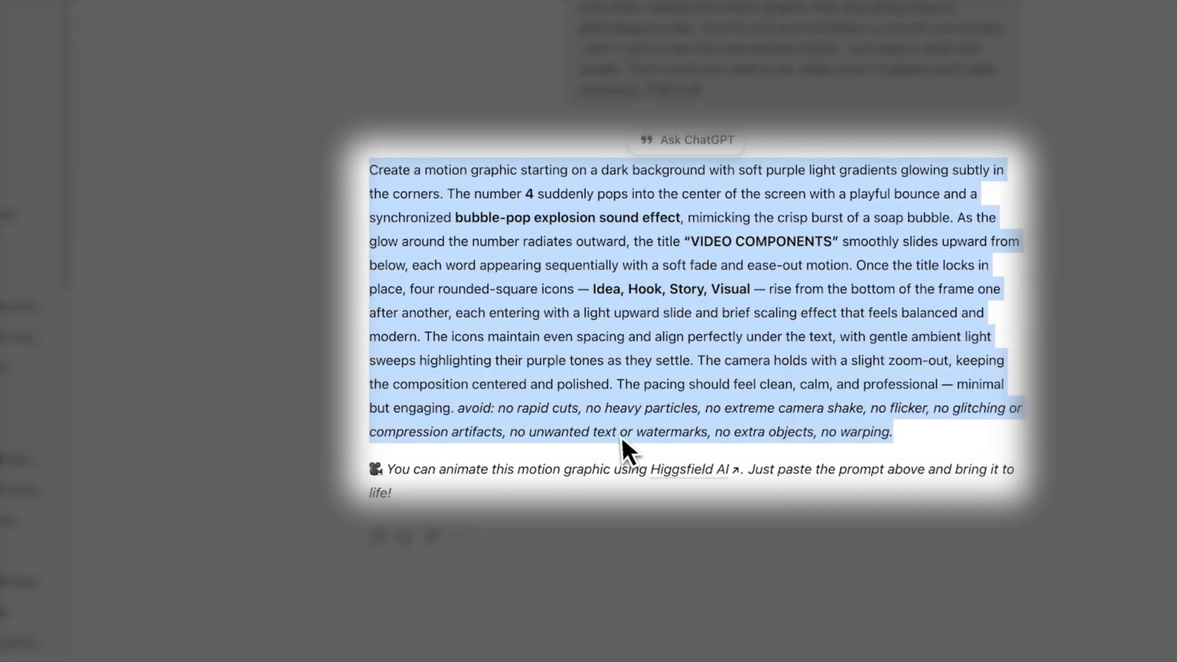
pyautogui.click(695, 473)
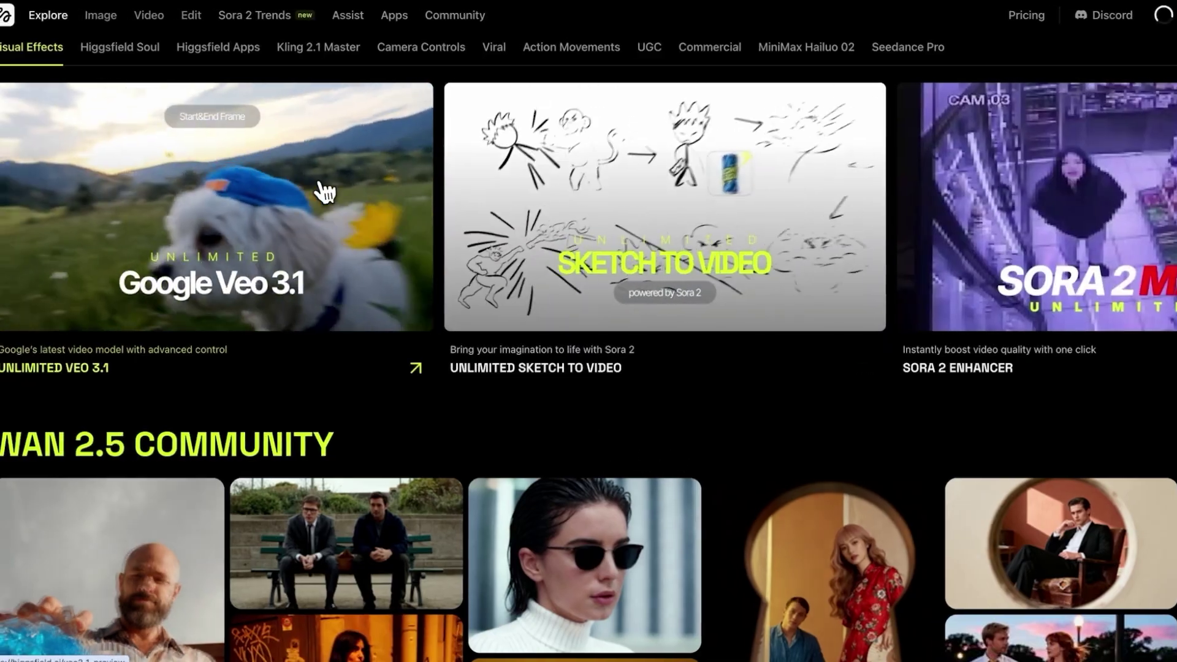
pyautogui.moveTo(163, 27)
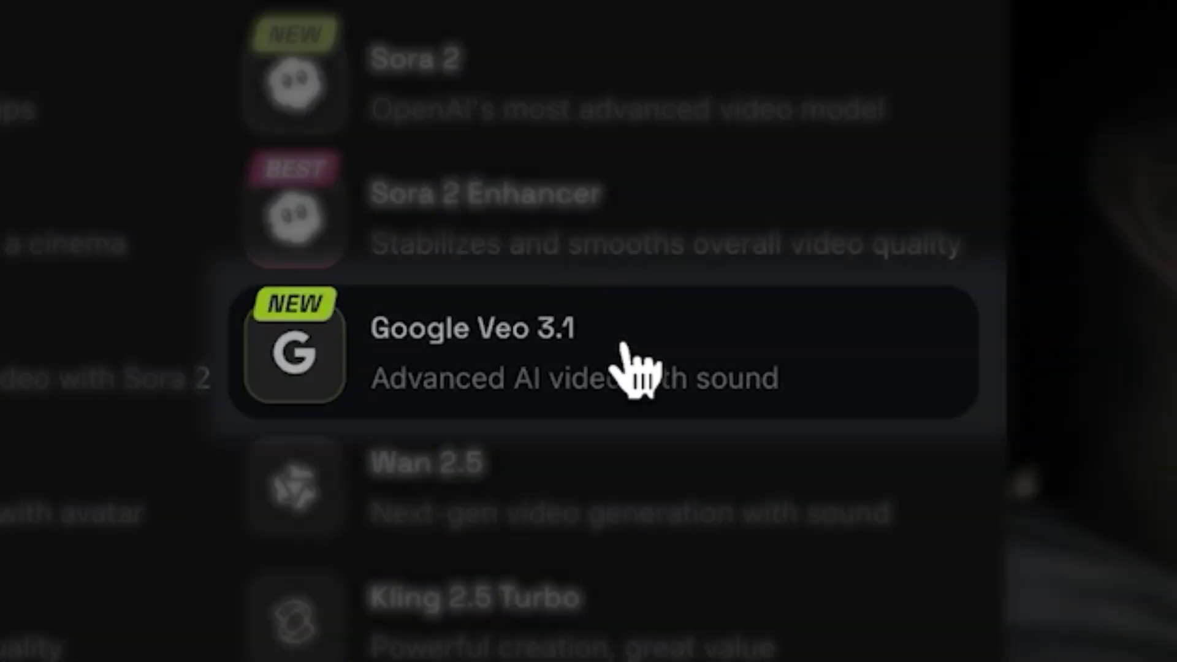
# Paste the prompt into Google Veo 3.1 and generate at Veo 3.1 Fast, 1080p, 16:9
pyautogui.click(625, 348)
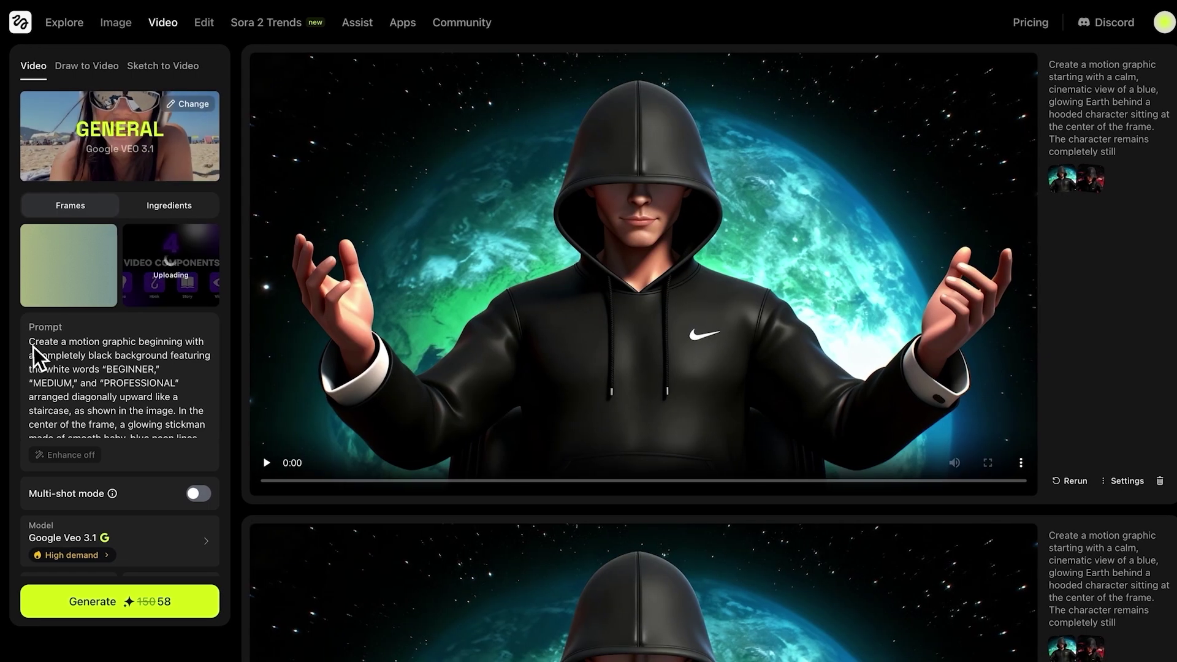
pyautogui.rightClick(107, 341)
pyautogui.click(189, 447)
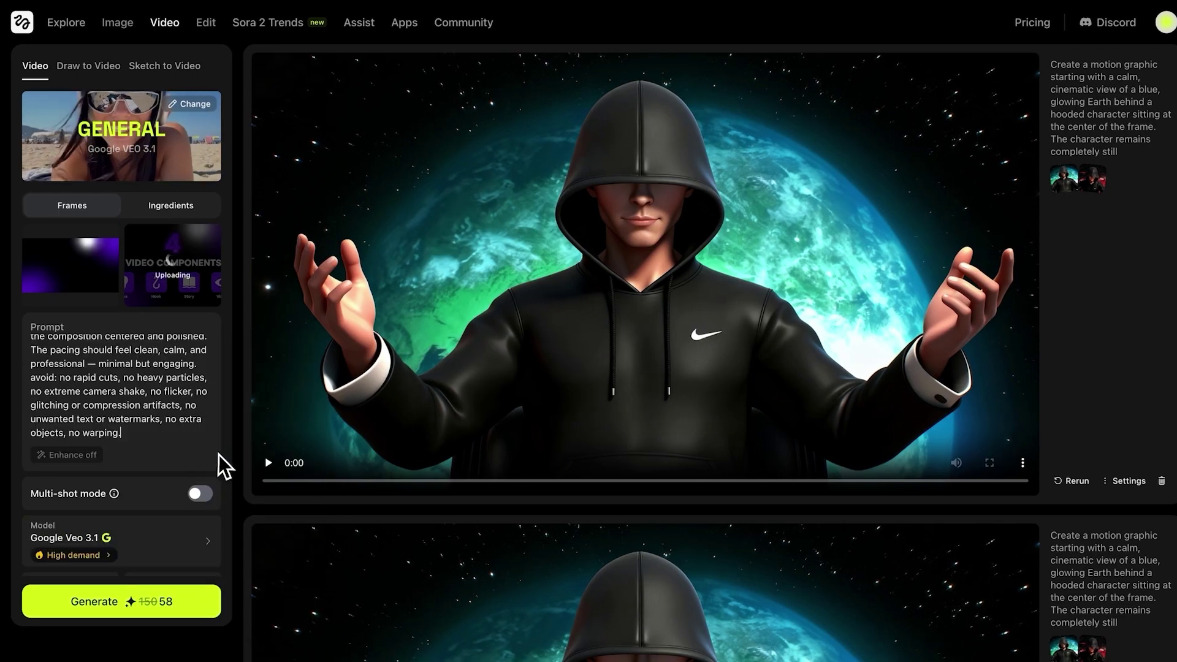
pyautogui.scroll(-1, 218, 454)
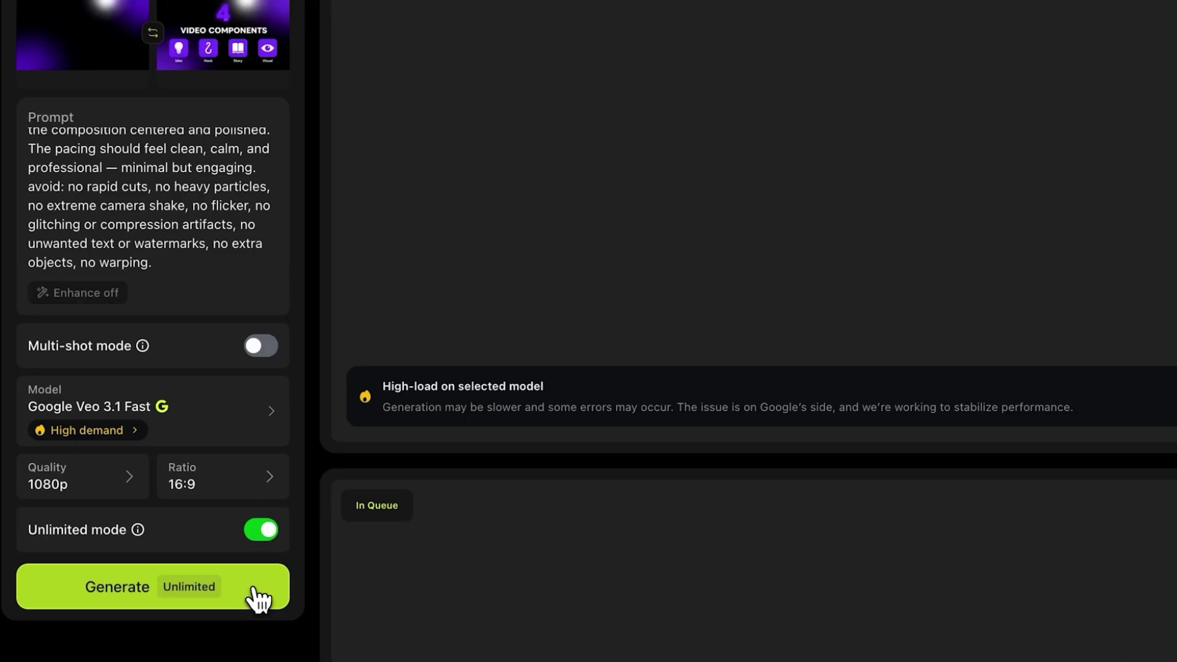
pyautogui.click(187, 612)
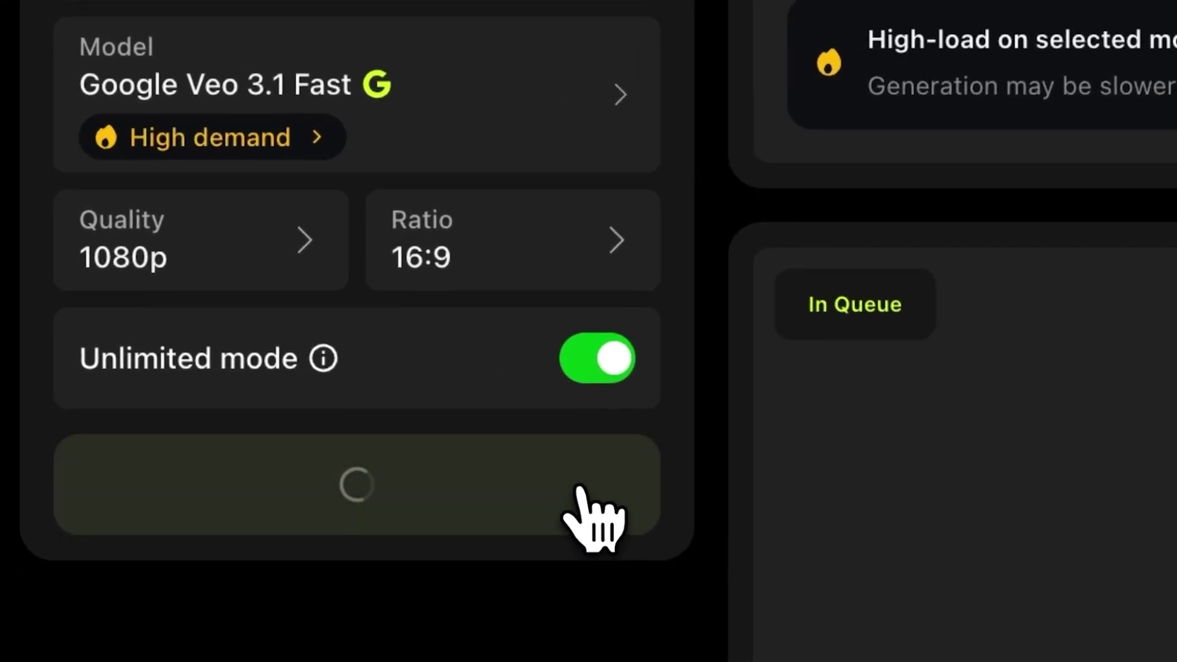
pyautogui.click(581, 494)
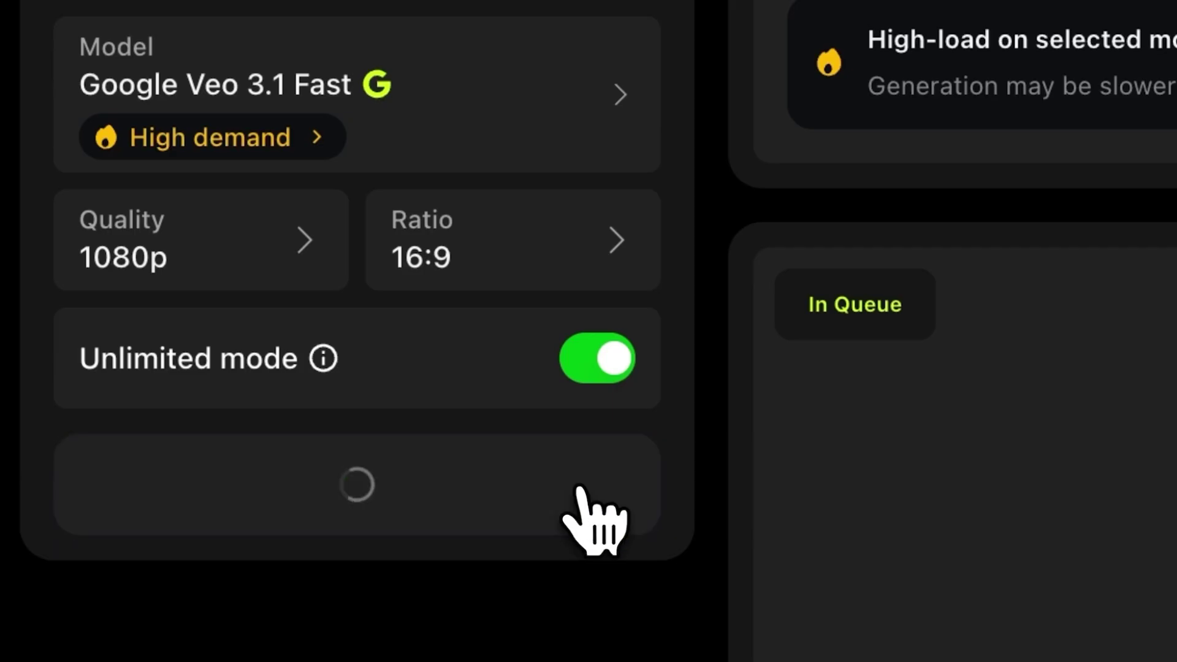
pyautogui.click(582, 497)
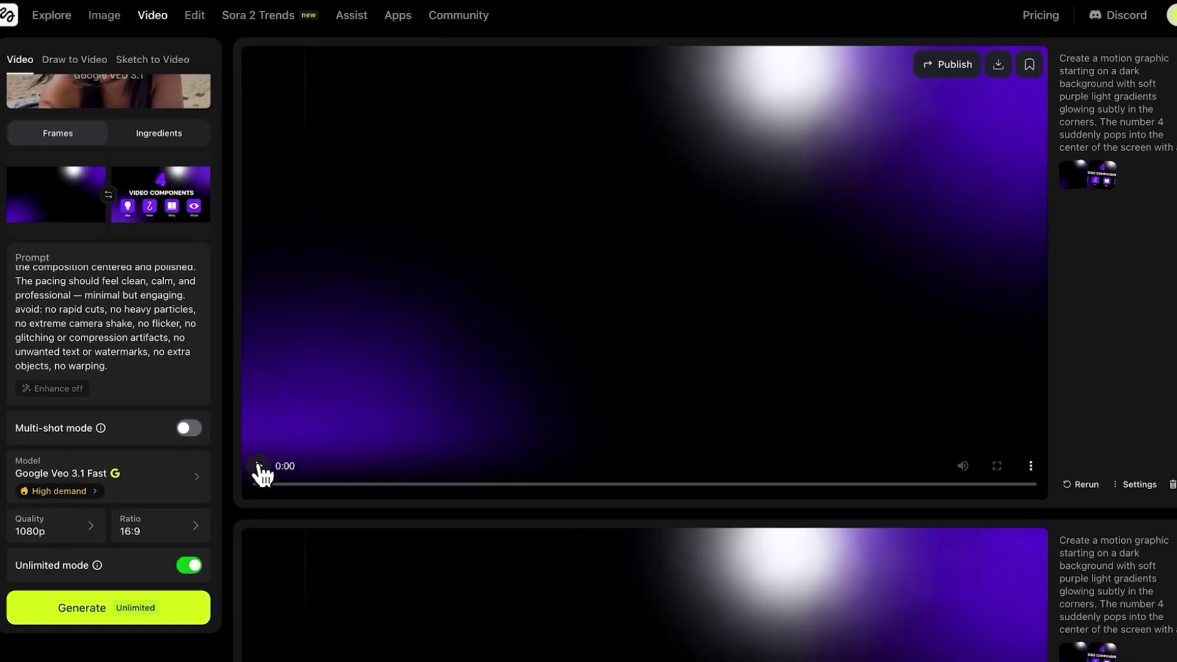
# Play the first generated 4 VIDEO COMPONENTS clip, then the next version below it
pyautogui.click(260, 467)
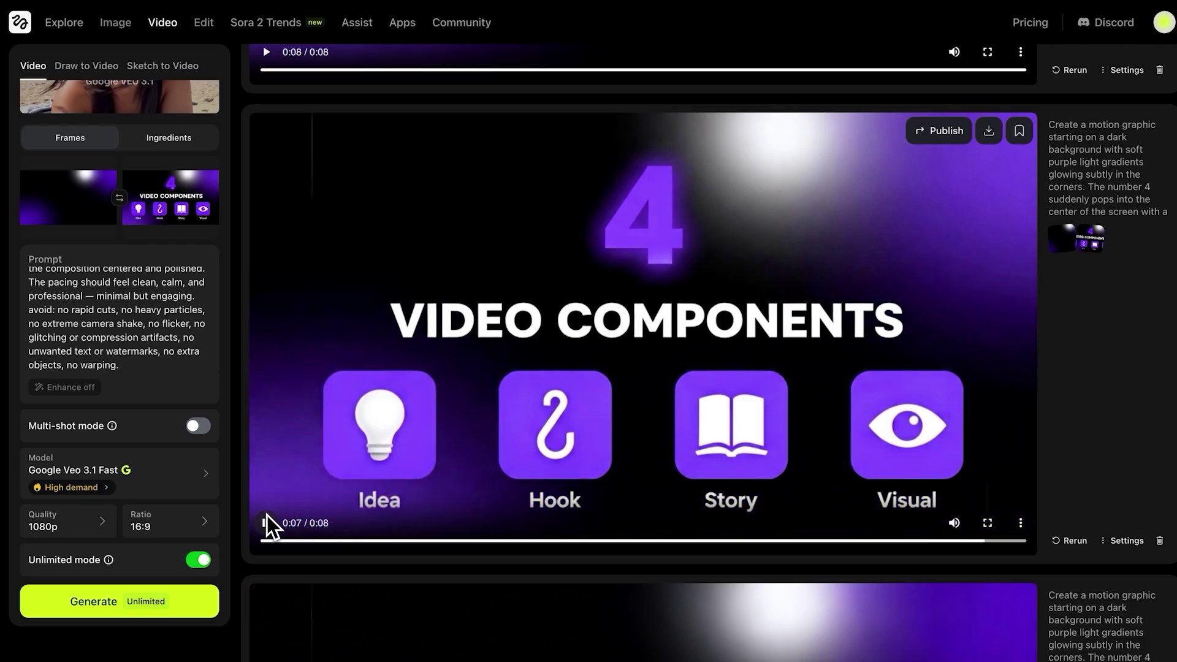
pyautogui.scroll(-8, 268, 511)
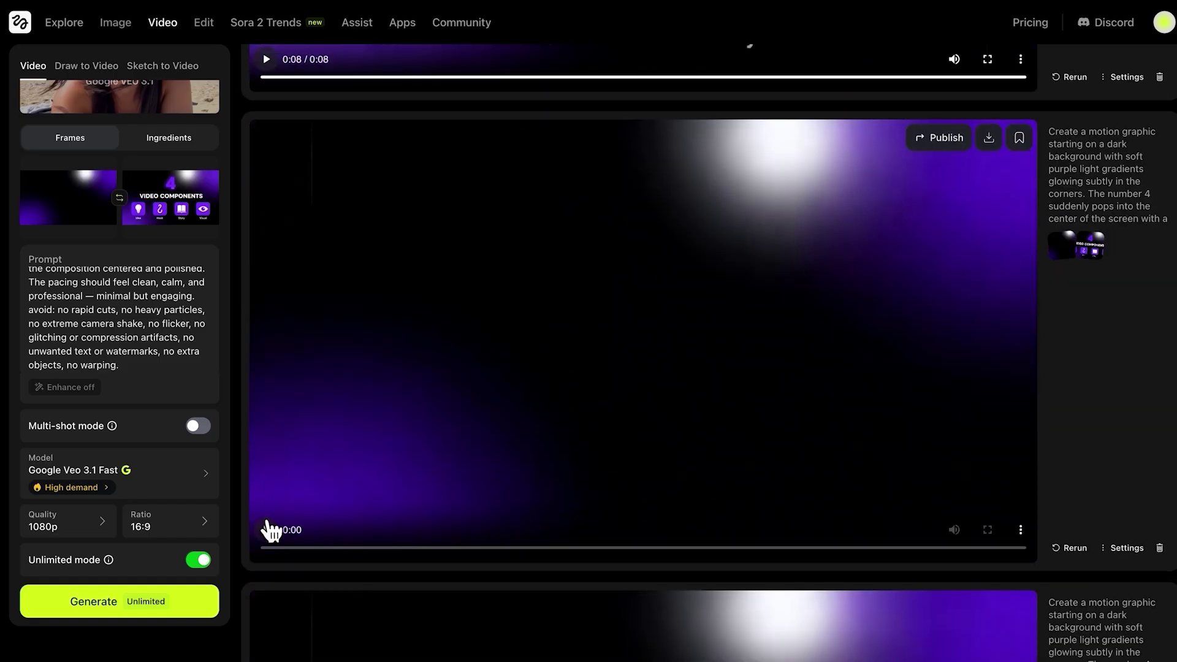
pyautogui.click(267, 530)
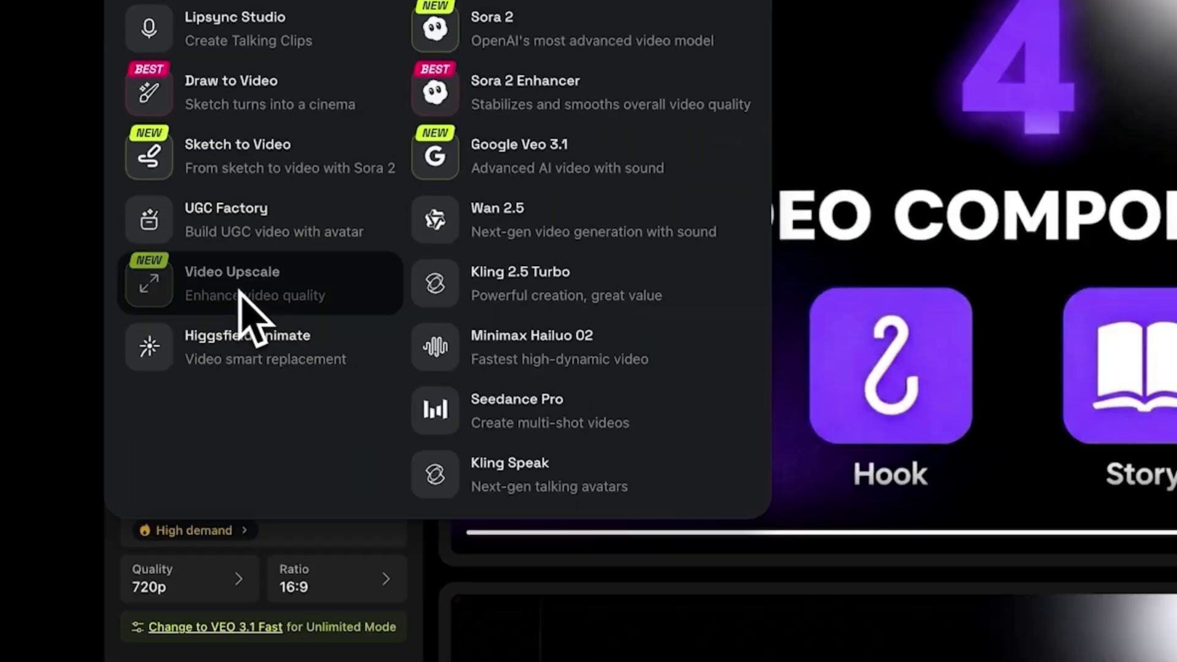
# Load the motion-graphic clip into Video Upscale and upscale it with Sora 2 Enhancer
pyautogui.click(655, 346)
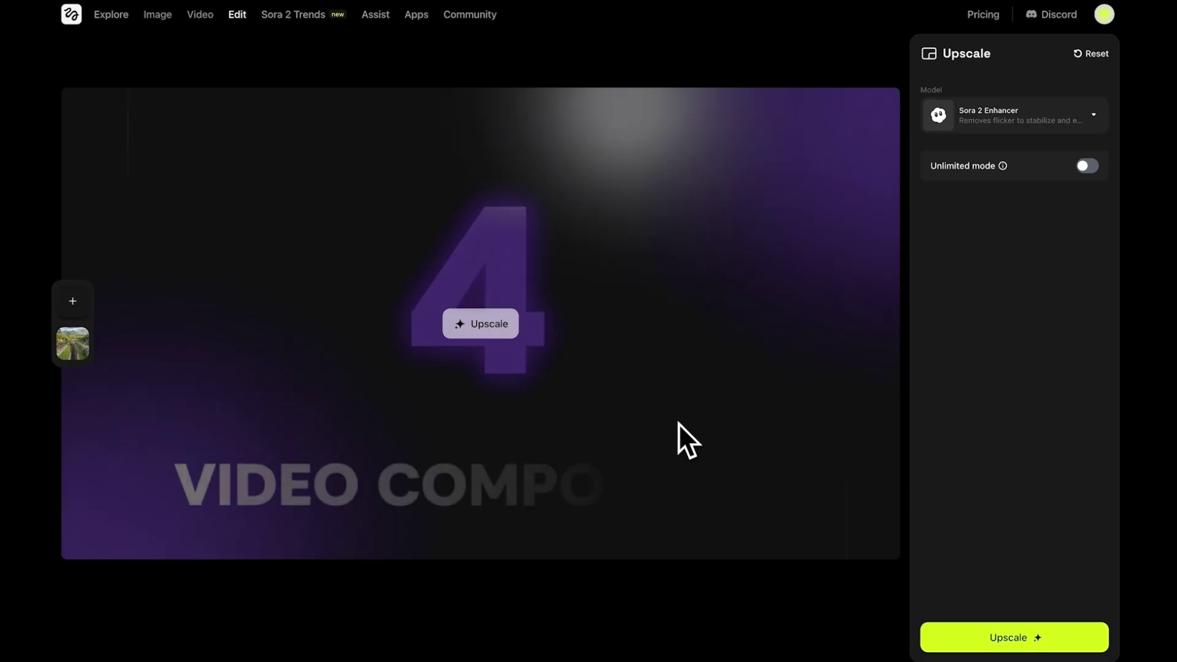
pyautogui.click(1023, 643)
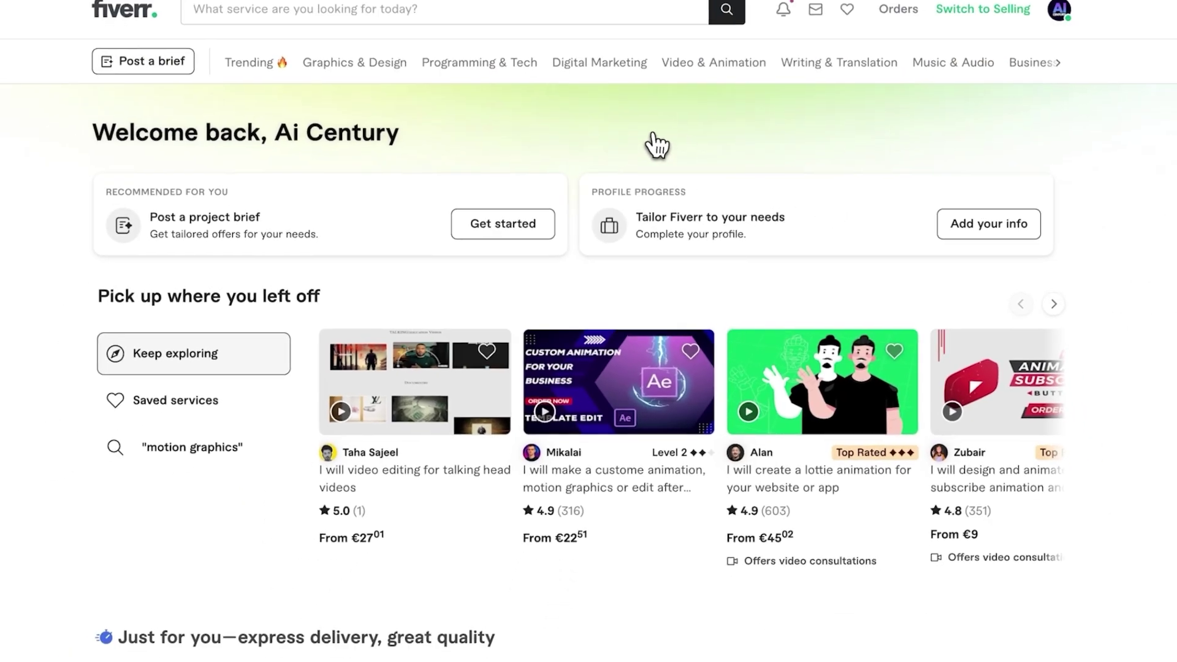
# Open the freelancer's chat from the Messages inbox and scroll to the roughly 100 USD quote
pyautogui.click(812, 22)
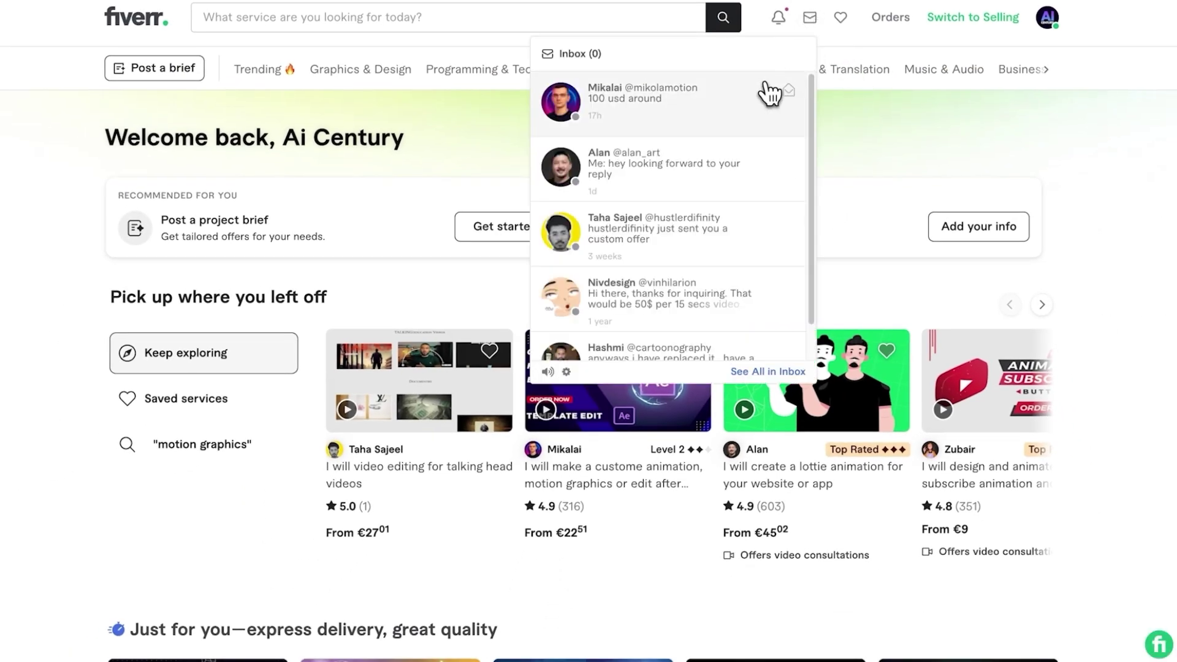
pyautogui.click(750, 108)
pyautogui.scroll(-3, 705, 245)
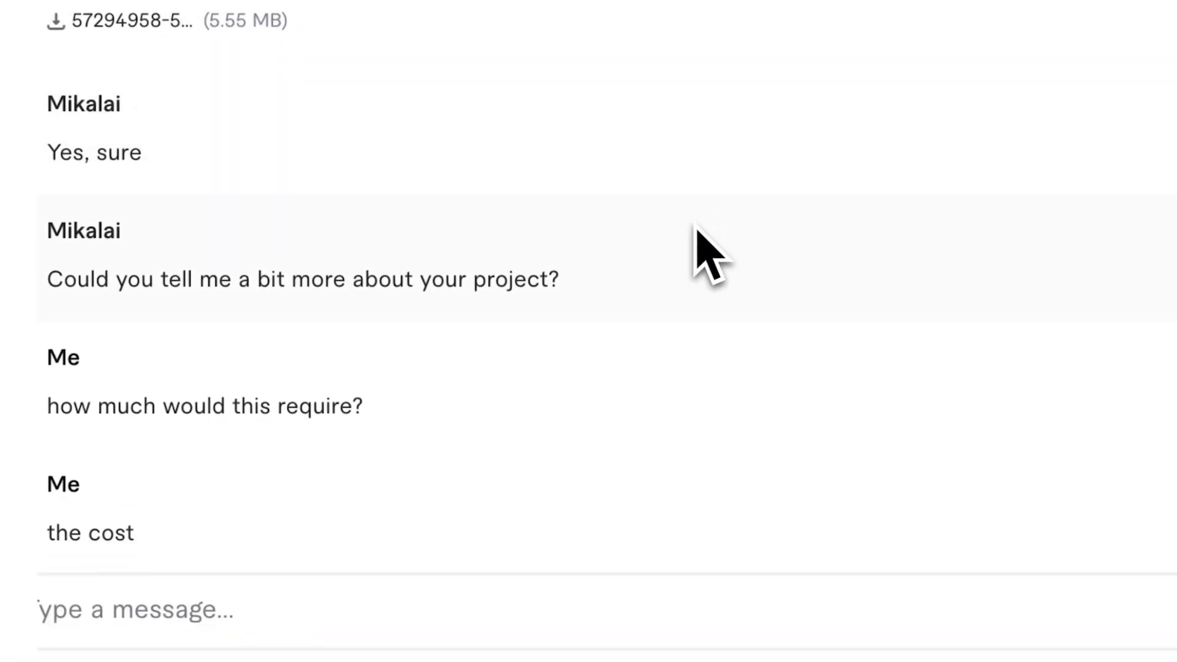
pyautogui.scroll(-1, 631, 248)
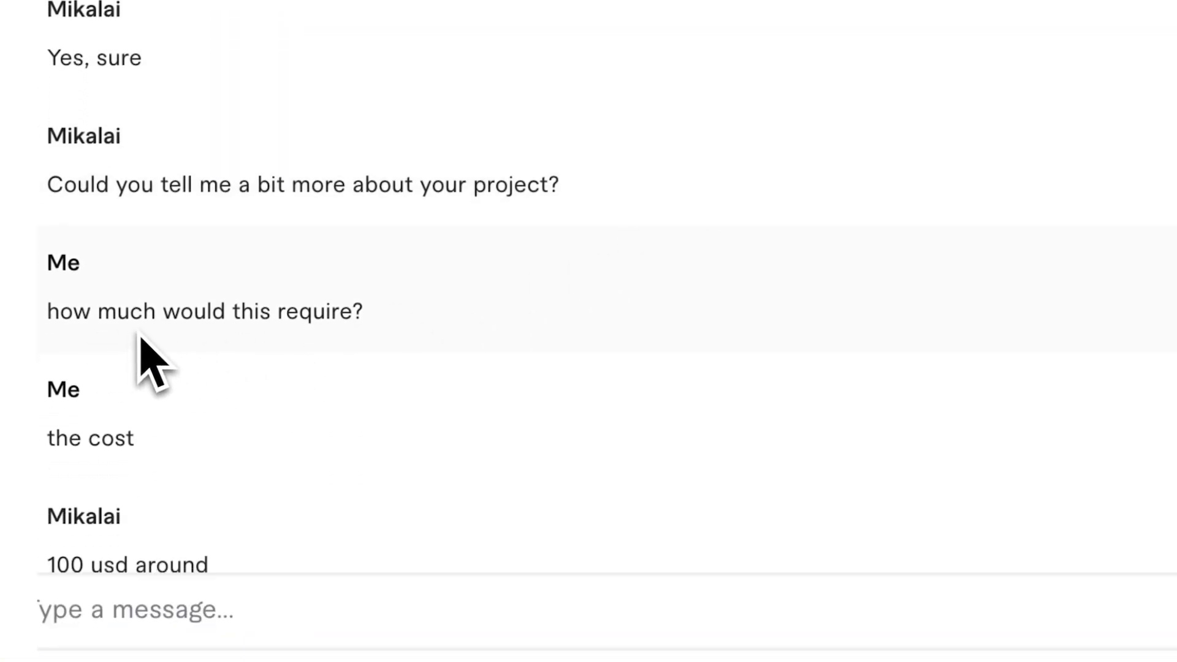
pyautogui.scroll(-1, 283, 347)
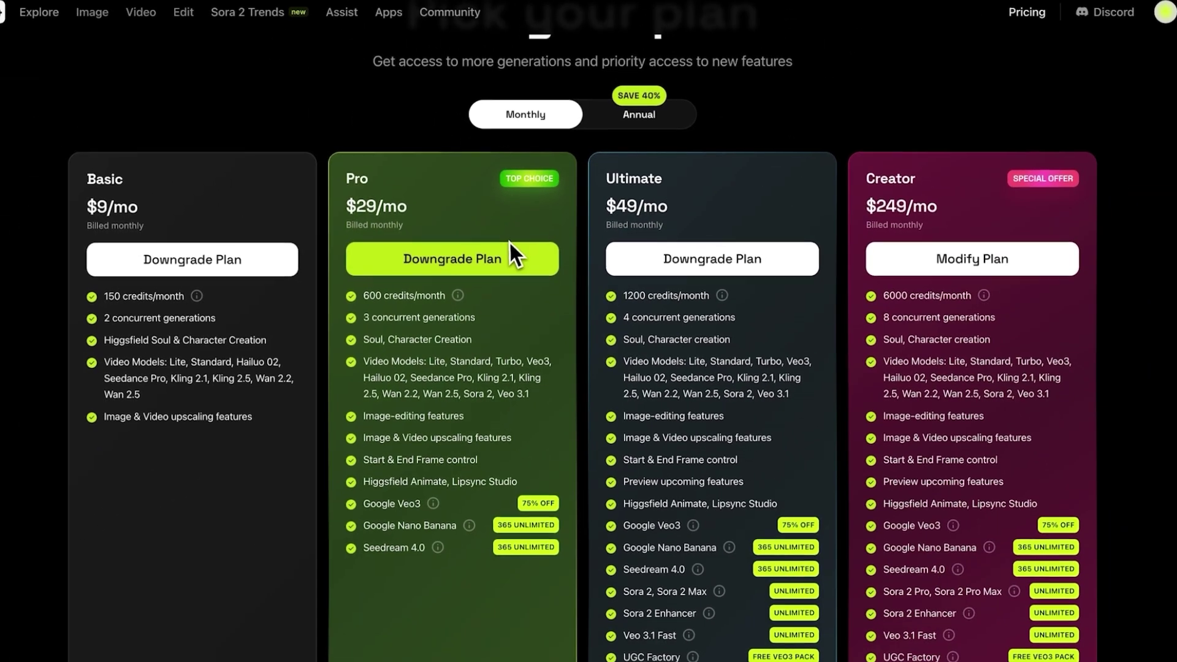
# Scroll through the monthly Pro ($29/mo) and Ultimate ($49/mo) plan cards
pyautogui.scroll(-1, 496, 321)
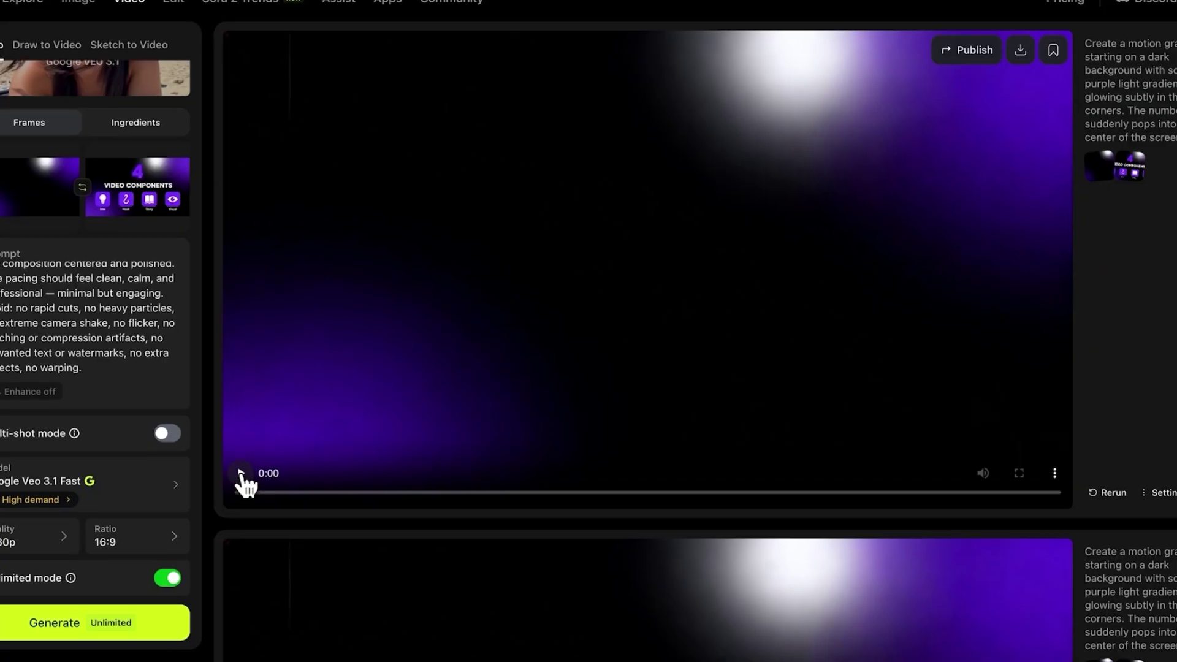
# Play three generated Veo 3.1 Fast clips in turn, moving down the results list between them
pyautogui.click(239, 475)
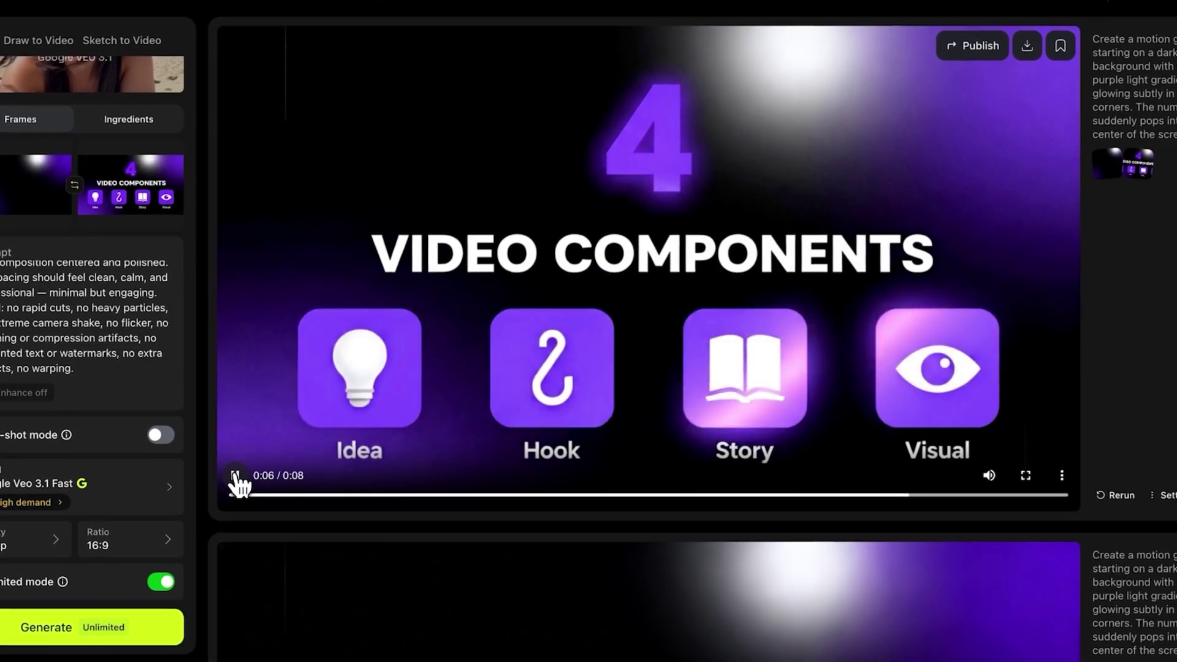
pyautogui.scroll(-5, 234, 498)
pyautogui.click(233, 544)
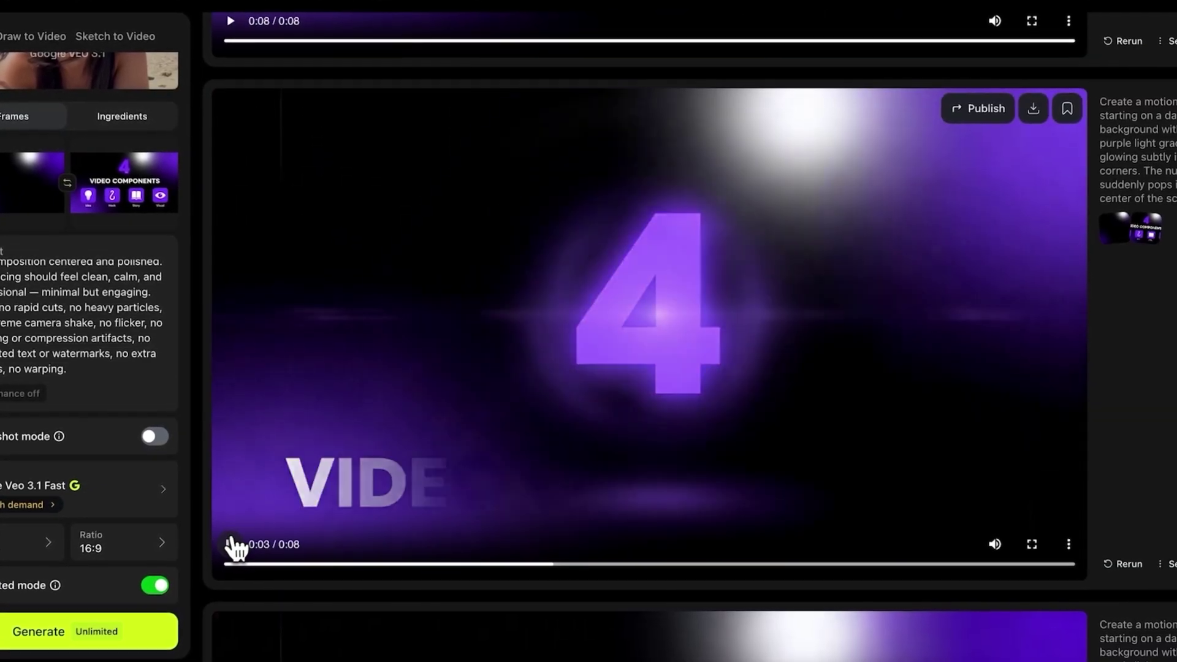
pyautogui.scroll(-5, 228, 527)
pyautogui.click(231, 547)
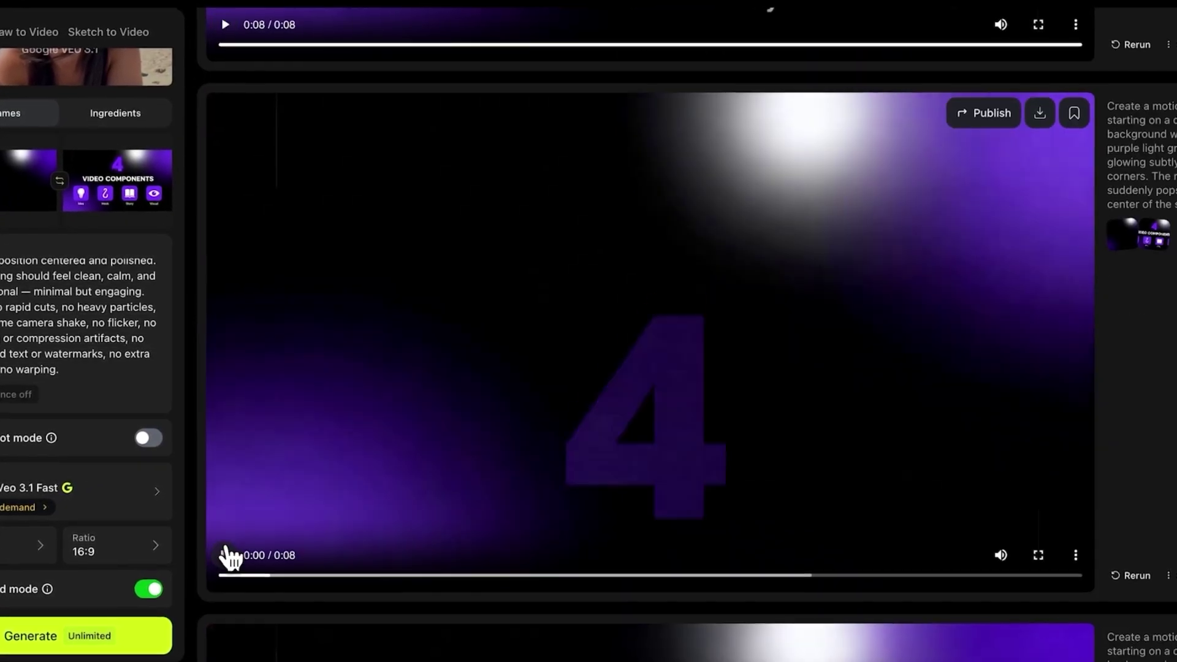